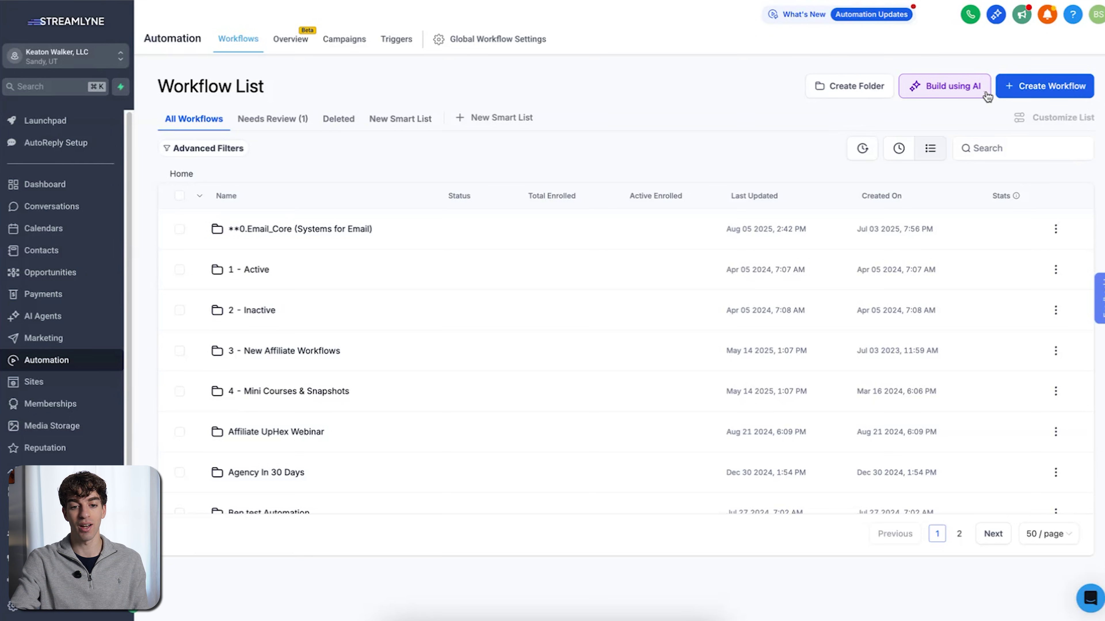
Step: Start a blank workflow and send Workflow AI a description of a form follow-up email and SMS sequence
{"action": "left_click", "coordinate": [1032, 93]}
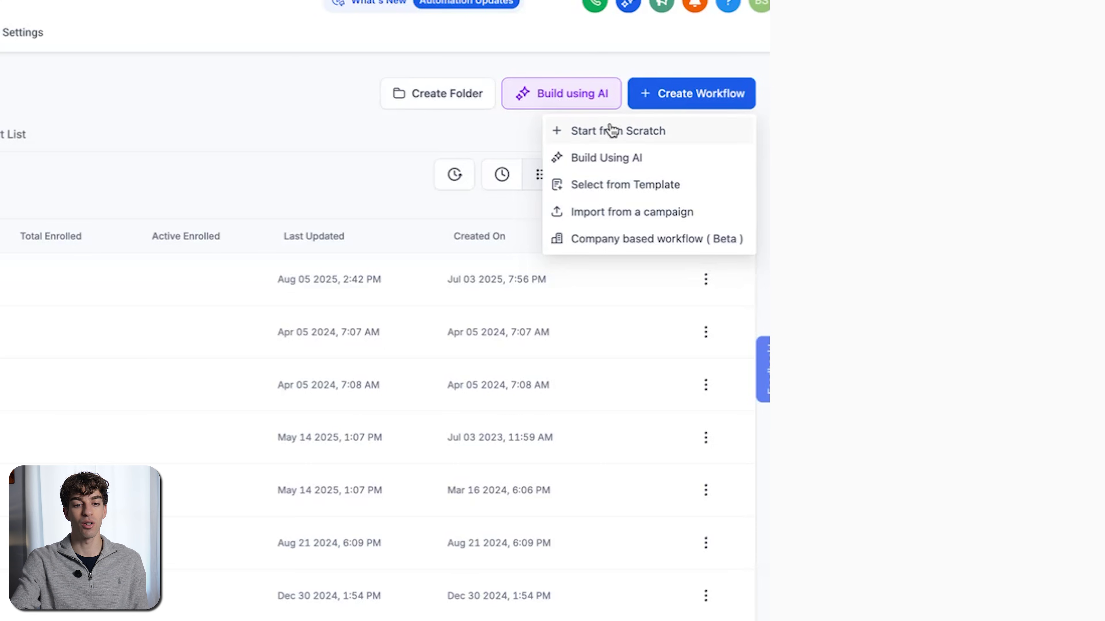
{"action": "left_click", "coordinate": [619, 136]}
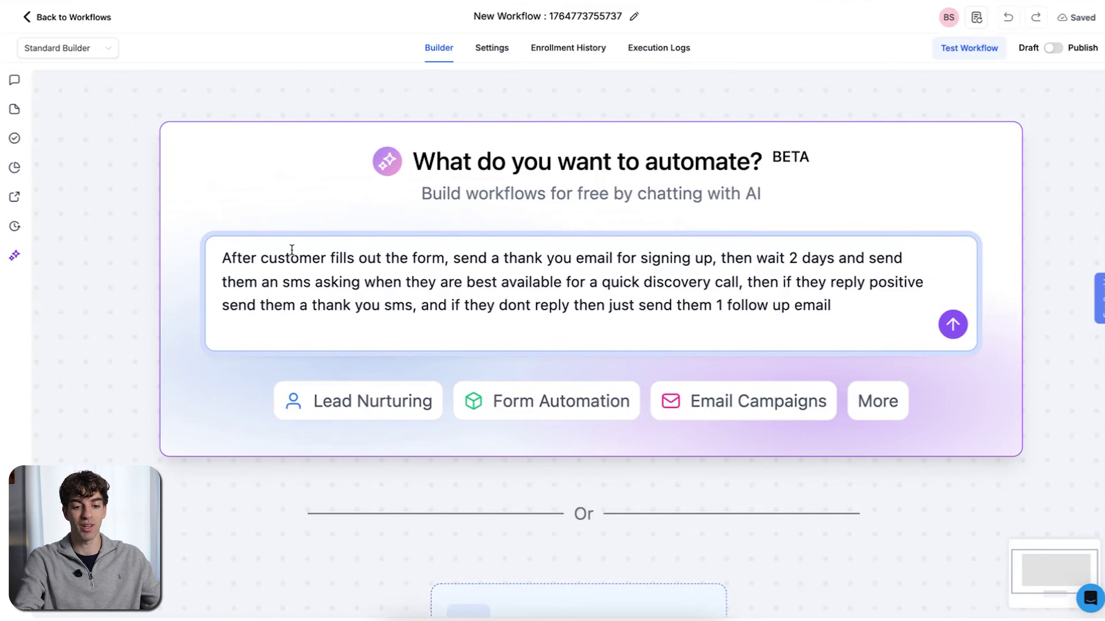
{"action": "left_click", "coordinate": [951, 330]}
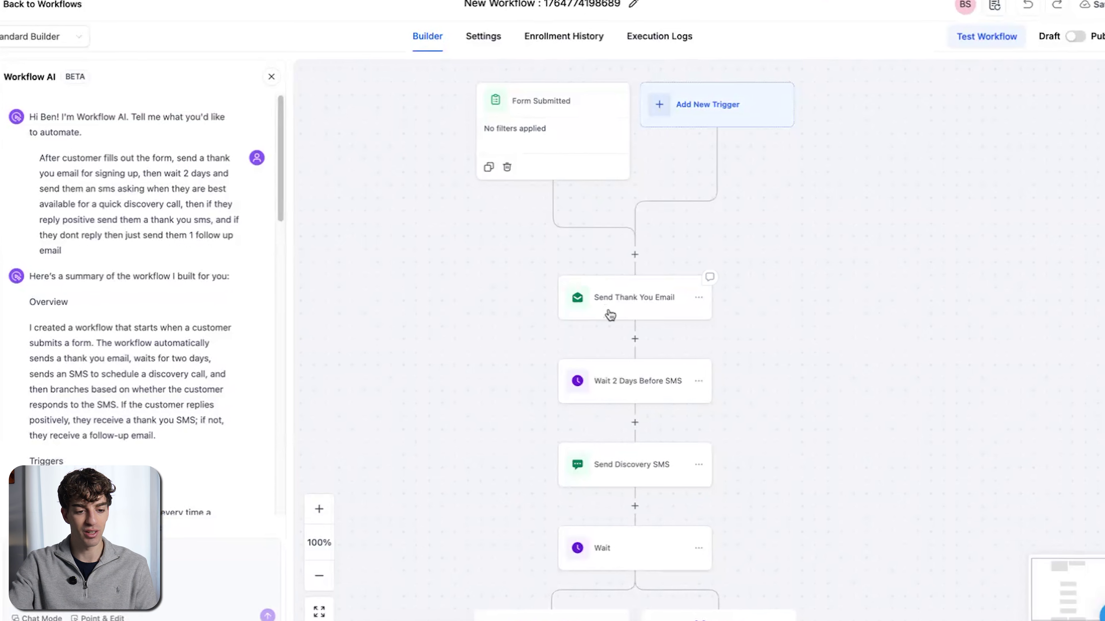
Step: Review the settings of the generated Send Thank You Email and Send Discovery SMS steps
{"action": "left_click", "coordinate": [611, 314]}
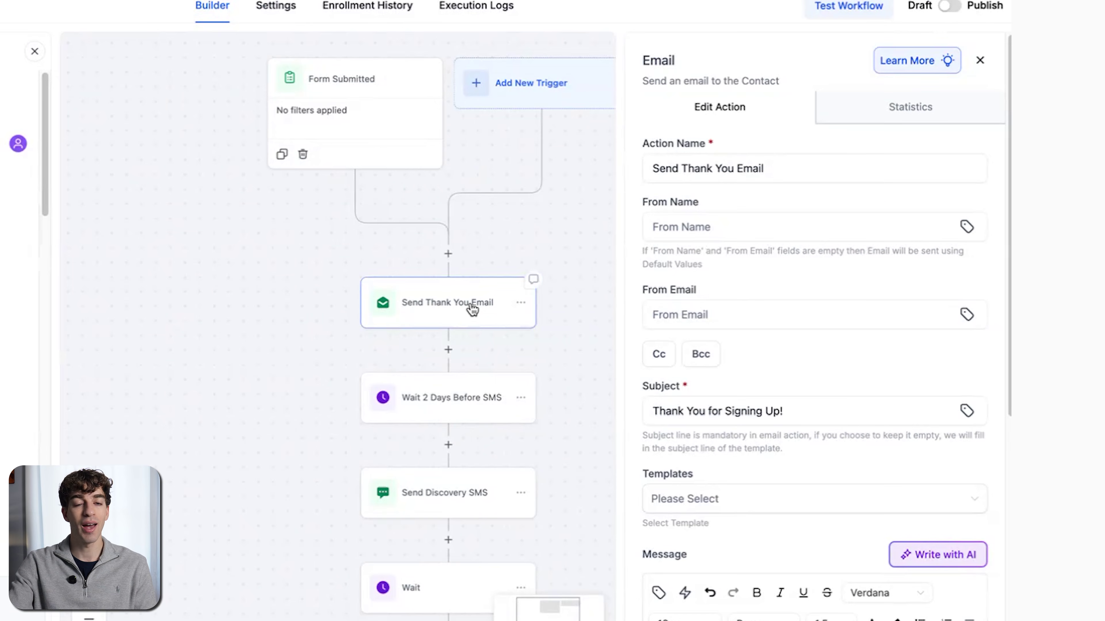
{"action": "scroll", "coordinate": [876, 356], "scroll_direction": "down", "scroll_amount": 7}
{"action": "scroll", "coordinate": [734, 356], "scroll_direction": "down", "scroll_amount": 3}
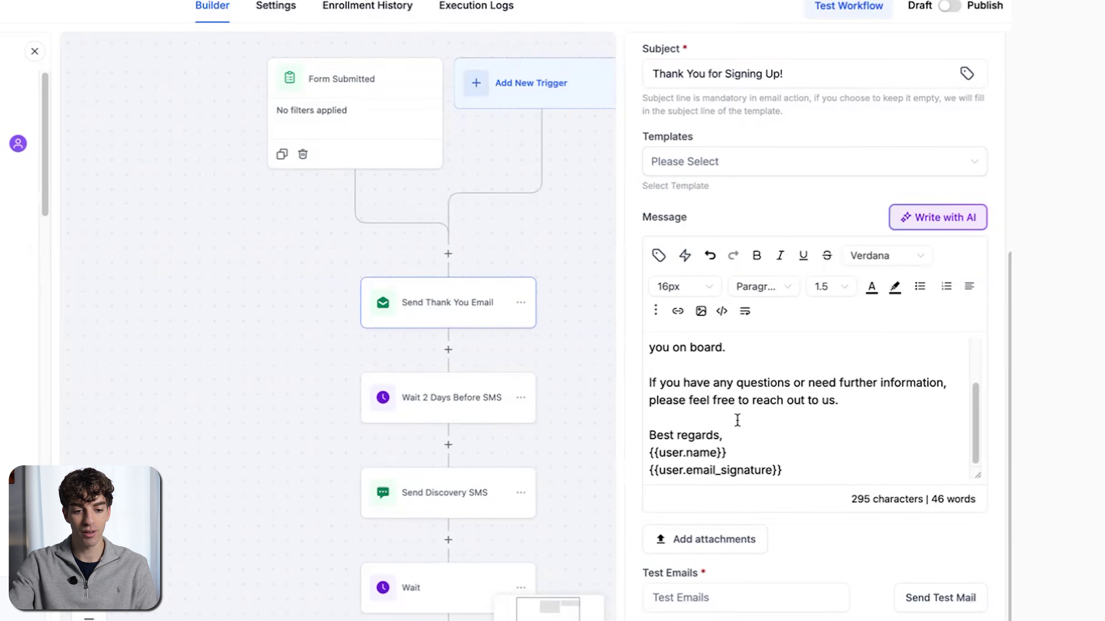
{"action": "scroll", "coordinate": [666, 379], "scroll_direction": "up", "scroll_amount": 3}
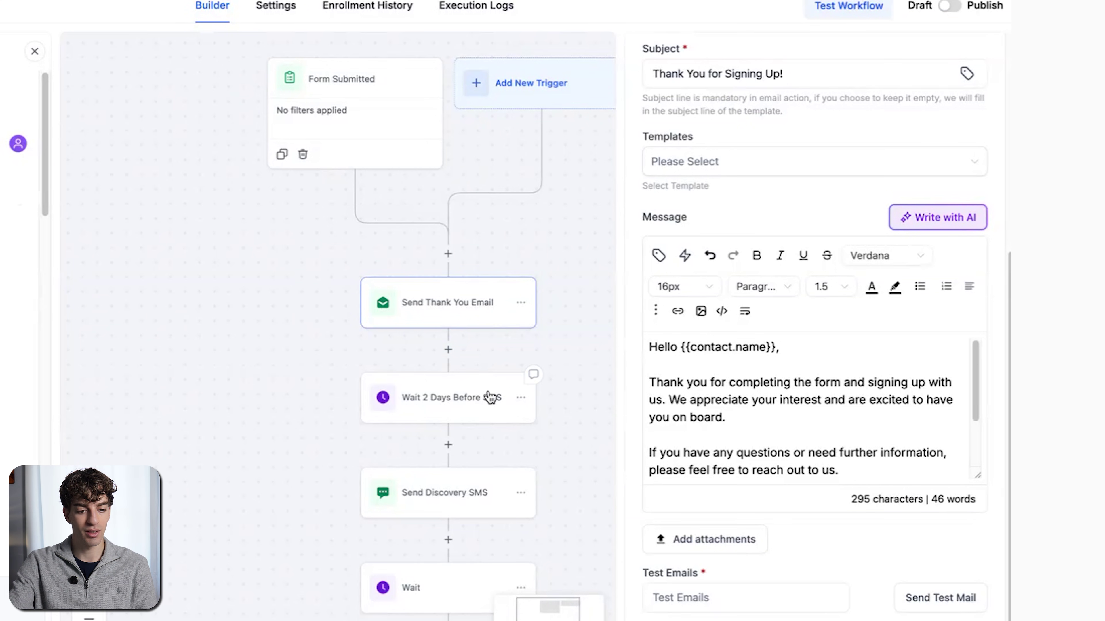
{"action": "left_click", "coordinate": [427, 509]}
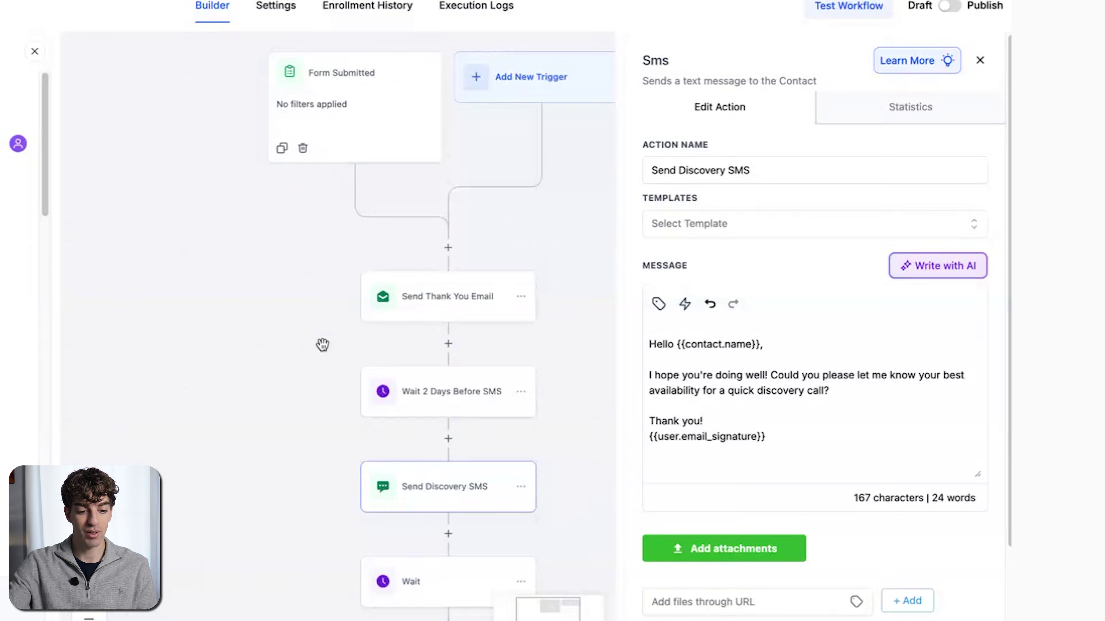
{"action": "scroll", "coordinate": [320, 345], "scroll_direction": "down", "scroll_amount": 4}
Step: Check the Wait step's 2-day reply timeout, then close its settings and the Workflow AI chat
{"action": "left_click", "coordinate": [441, 407]}
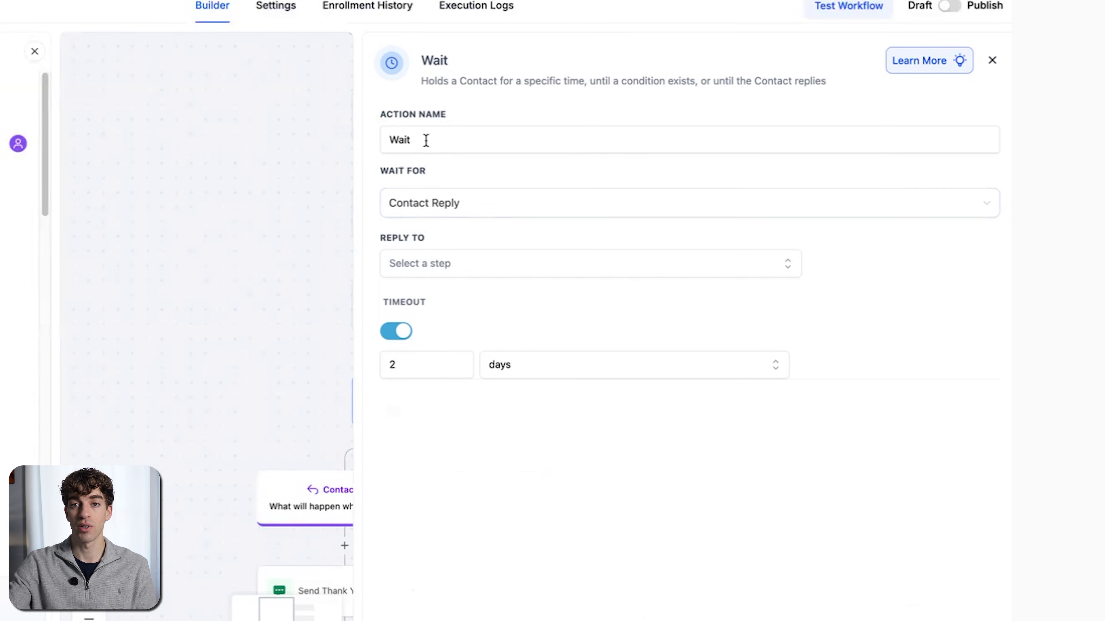
{"action": "left_click", "coordinate": [61, 222]}
{"action": "scroll", "coordinate": [713, 310], "scroll_direction": "down", "scroll_amount": 2}
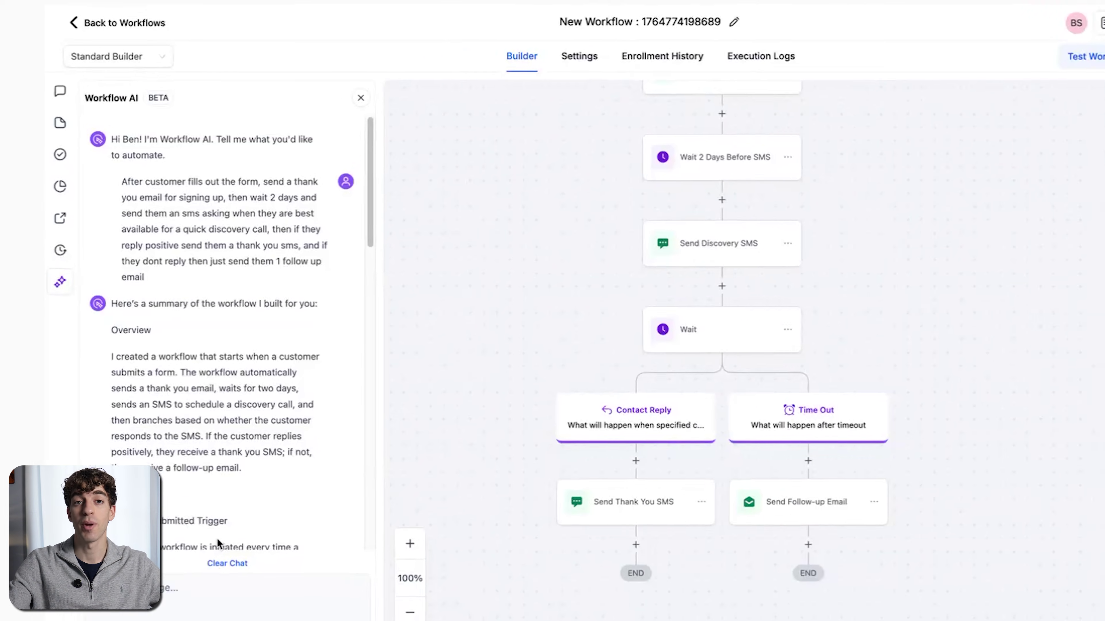
{"action": "left_click", "coordinate": [360, 97]}
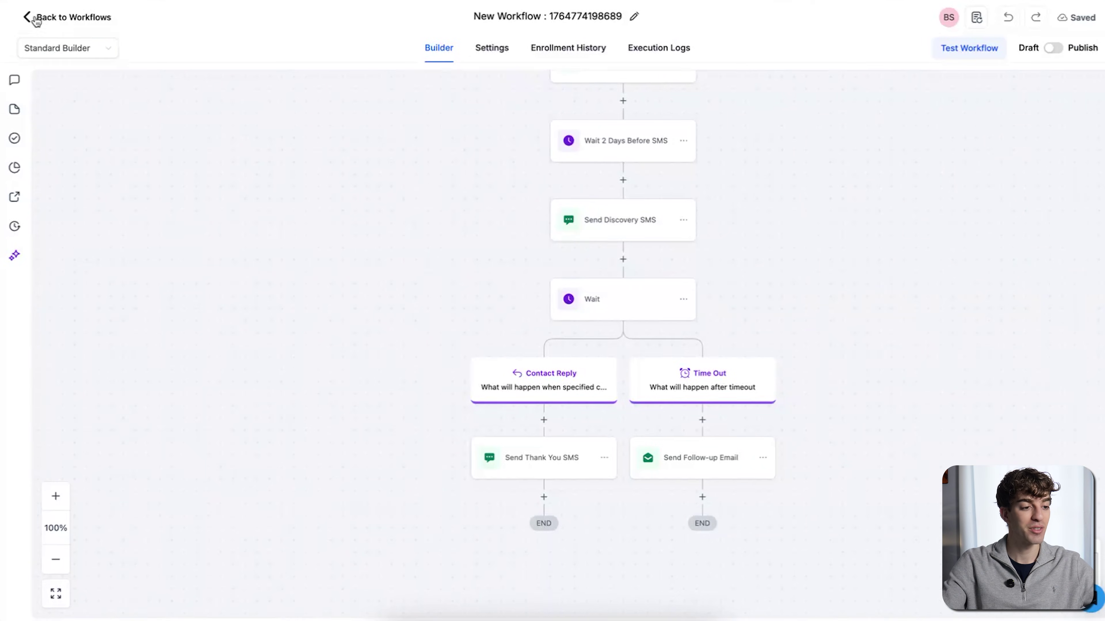
Step: Leave the workflow builder and go to the Conversation AI agents dashboard
{"action": "left_click", "coordinate": [28, 19]}
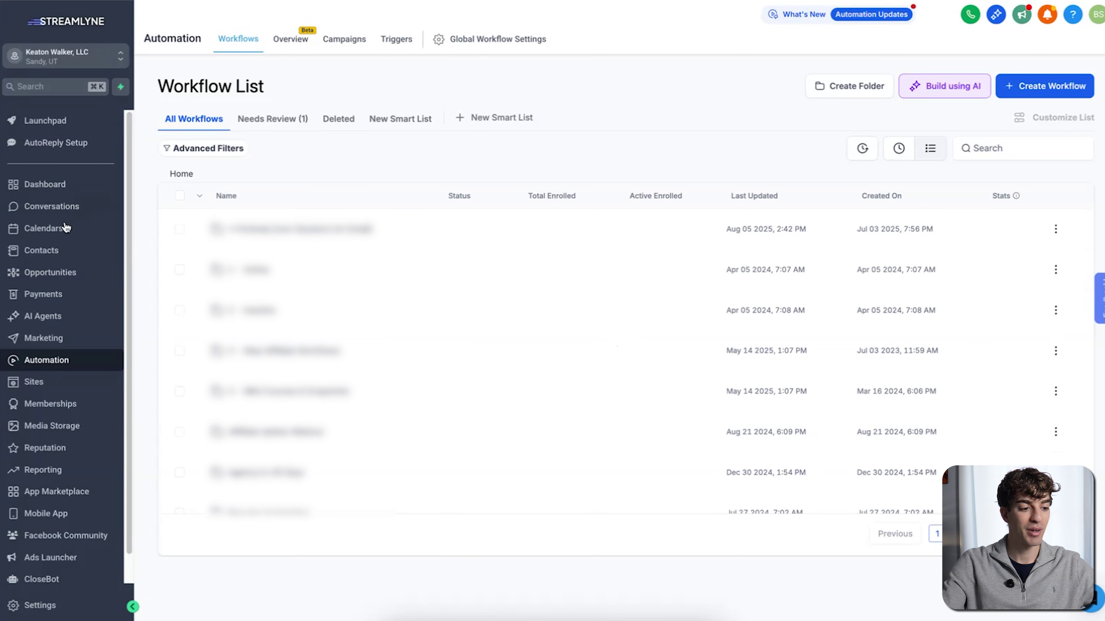
{"action": "left_click", "coordinate": [43, 306]}
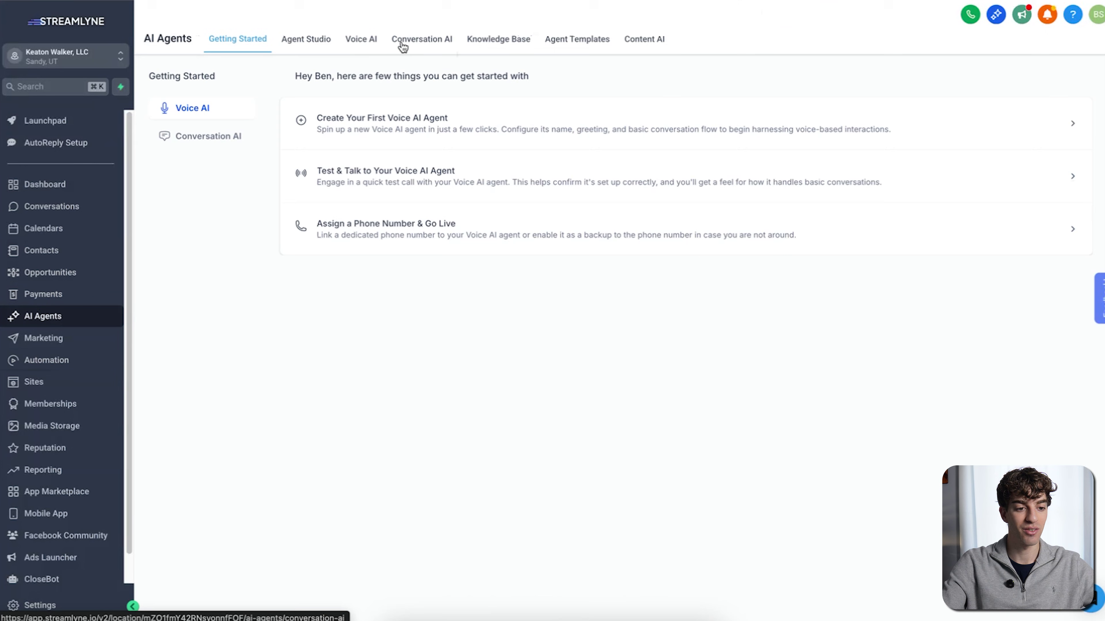
{"action": "left_click", "coordinate": [441, 43]}
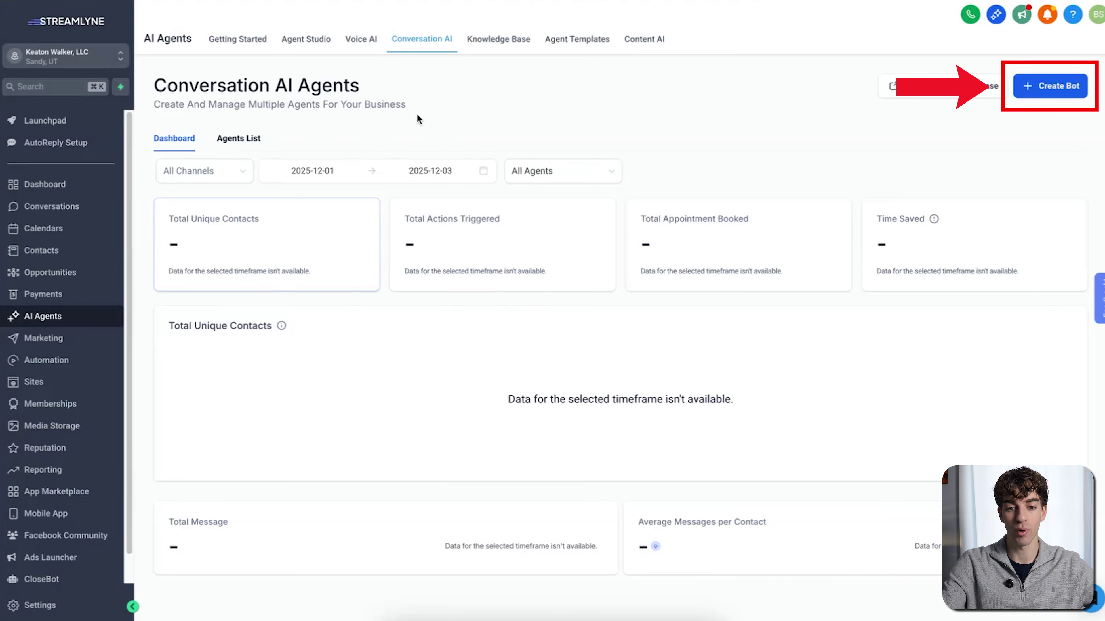
Step: Create a new prompt-based bot of the Appointment booking type
{"action": "left_click", "coordinate": [1055, 84]}
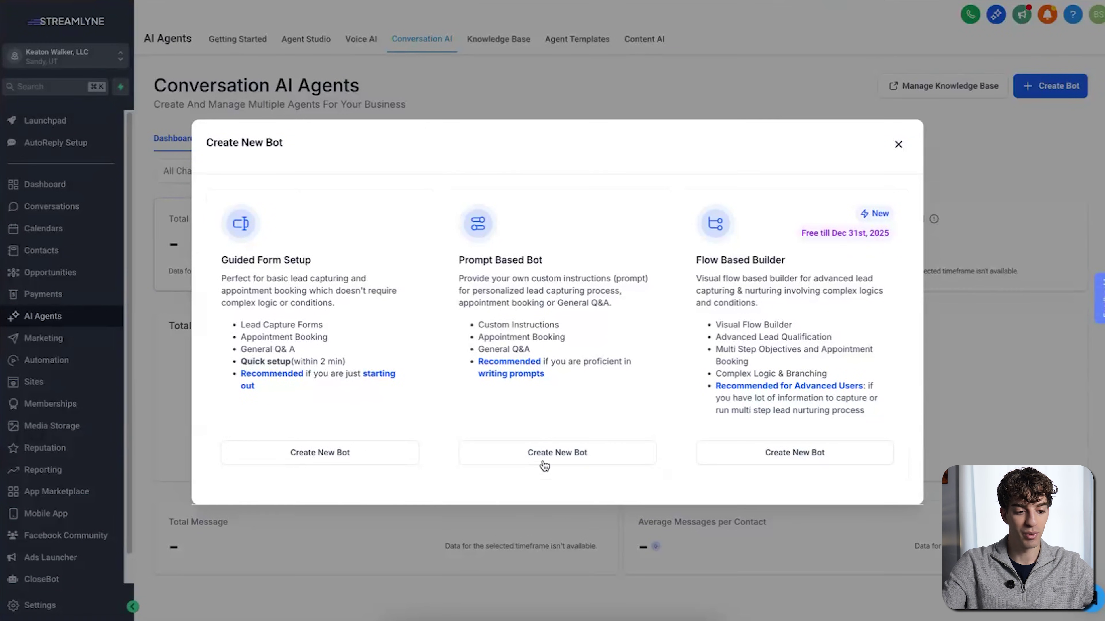
{"action": "left_click", "coordinate": [553, 454]}
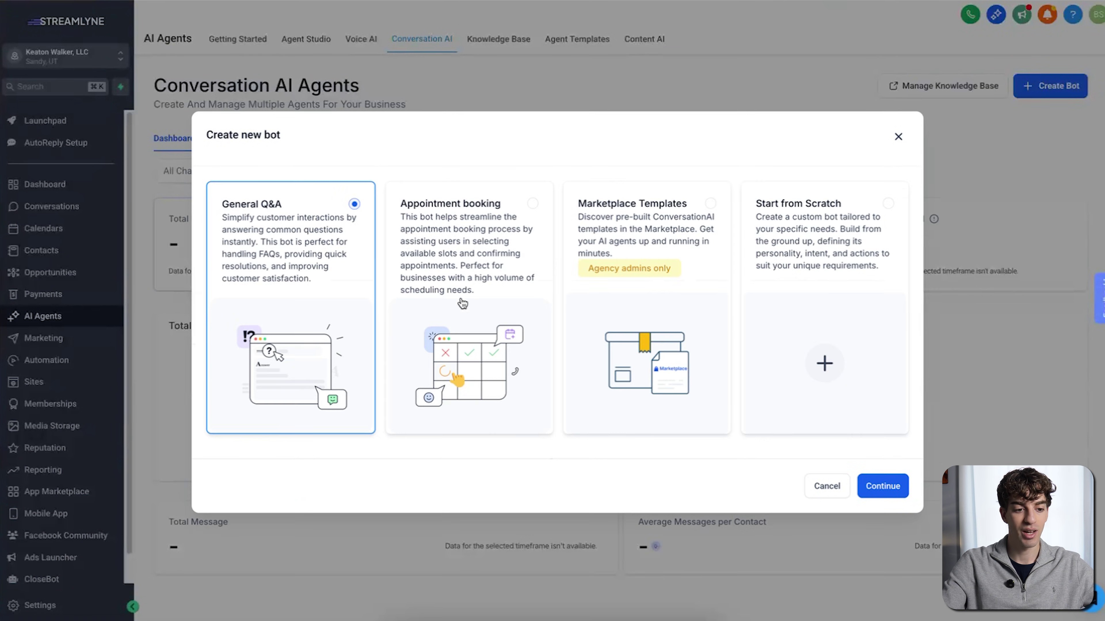
{"action": "left_click", "coordinate": [440, 255]}
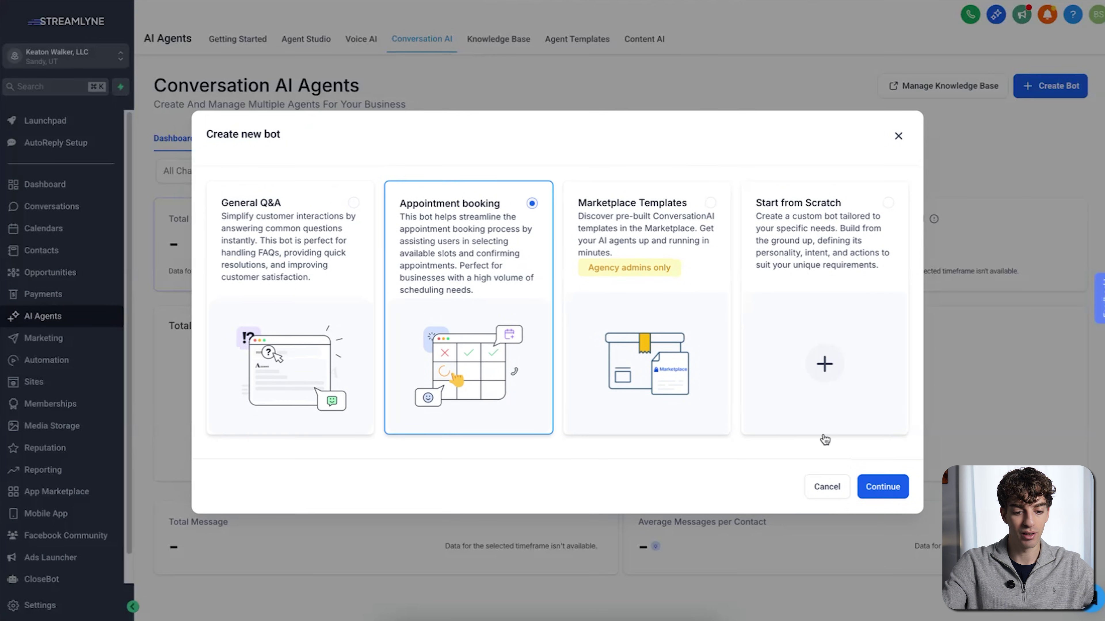
{"action": "left_click", "coordinate": [881, 488]}
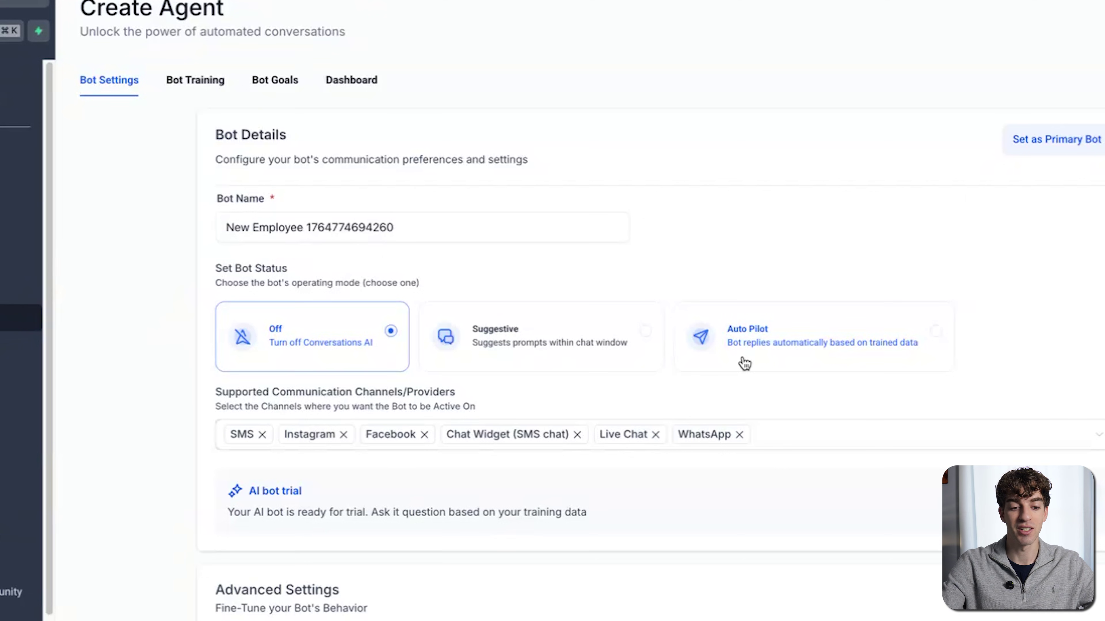
{"action": "scroll", "coordinate": [744, 364], "scroll_direction": "down", "scroll_amount": 3}
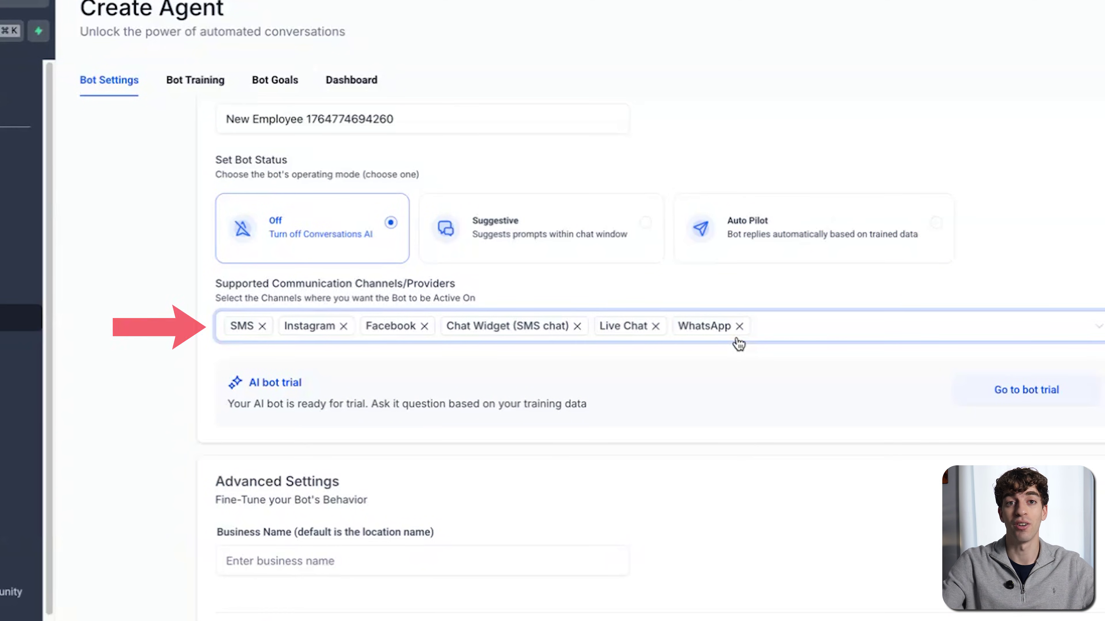
Step: Remove WhatsApp and Facebook so the bot runs on SMS, Instagram, Chat Widget and Live Chat, then save
{"action": "left_click", "coordinate": [739, 326]}
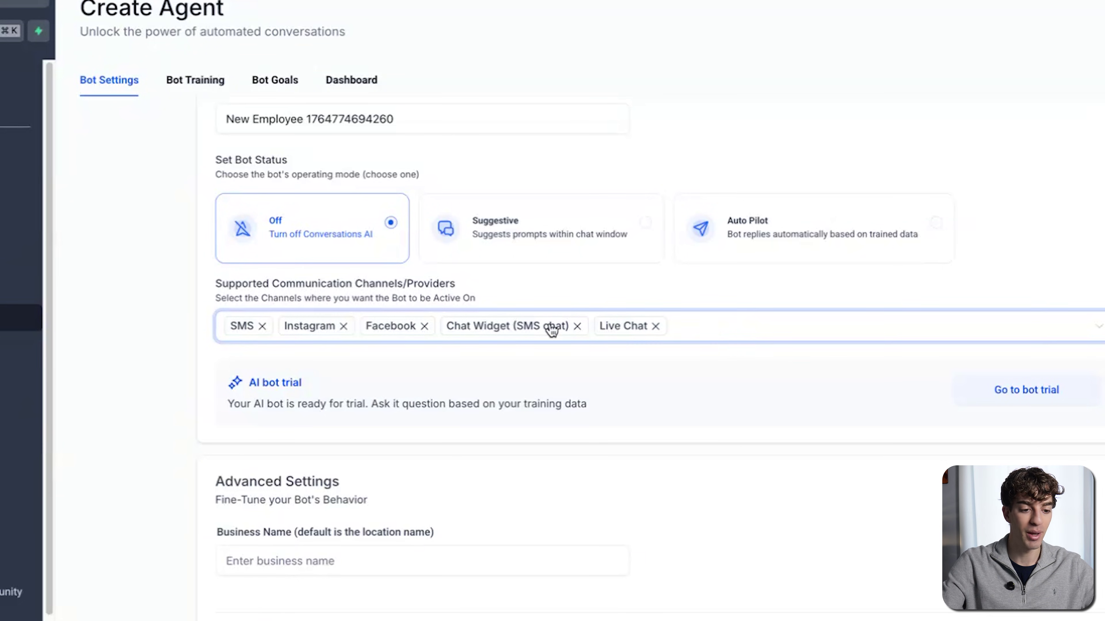
{"action": "left_click", "coordinate": [424, 326]}
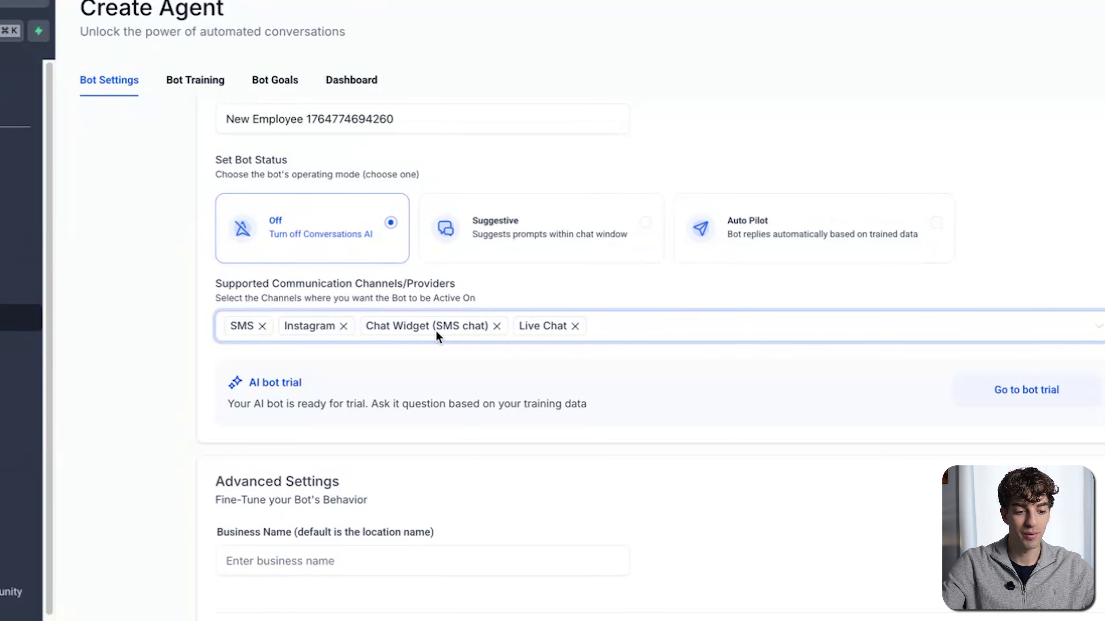
{"action": "left_click", "coordinate": [653, 329]}
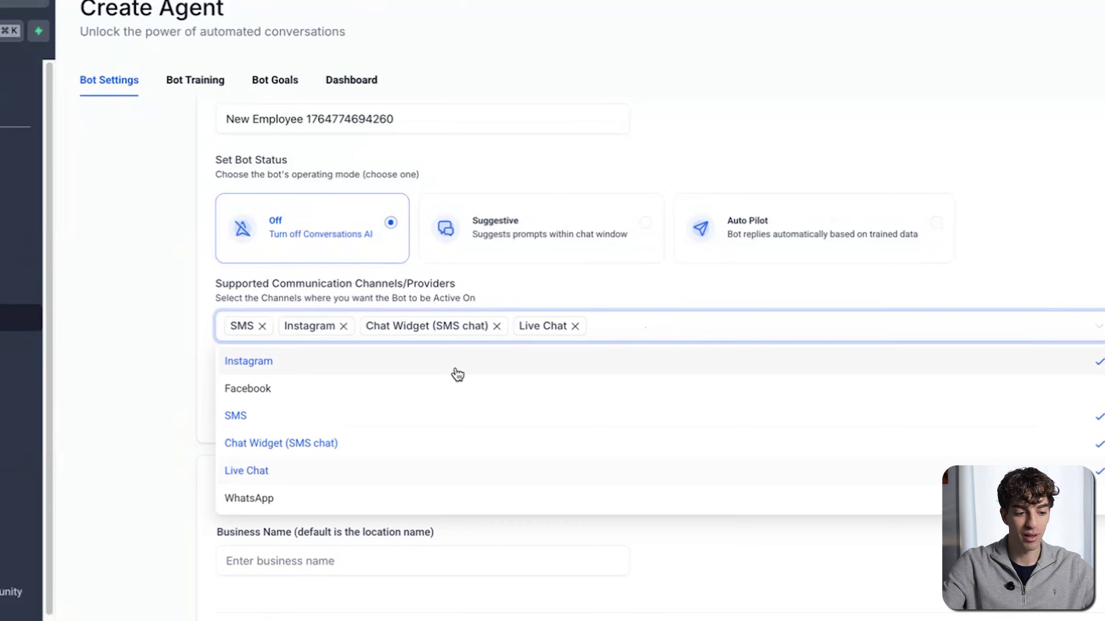
{"action": "left_click", "coordinate": [168, 402]}
{"action": "scroll", "coordinate": [169, 403], "scroll_direction": "down", "scroll_amount": 10}
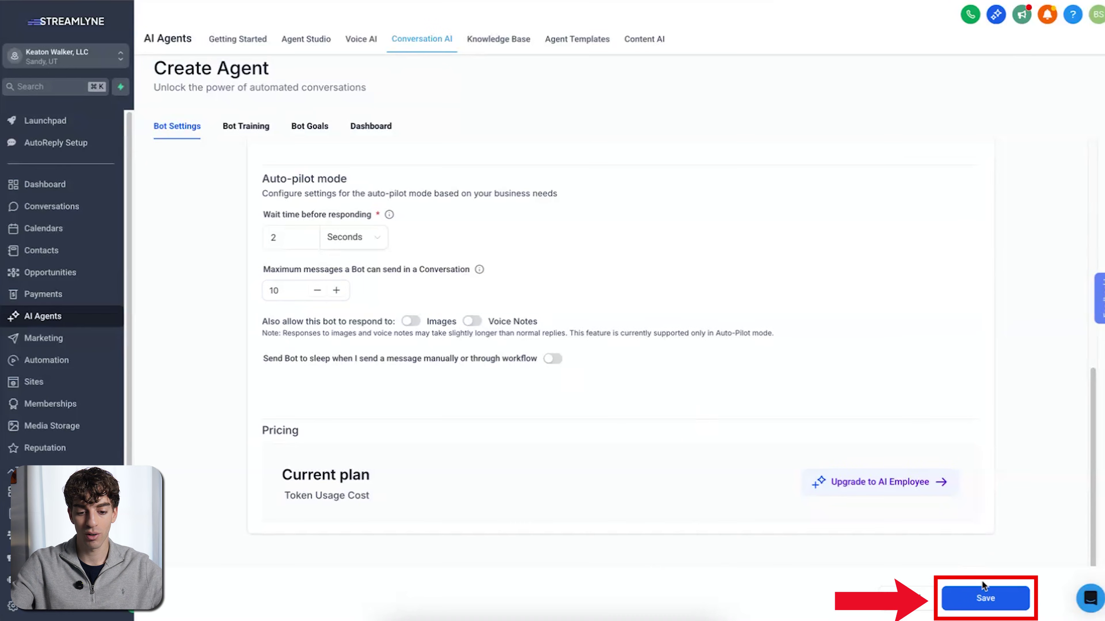
{"action": "left_click", "coordinate": [985, 597]}
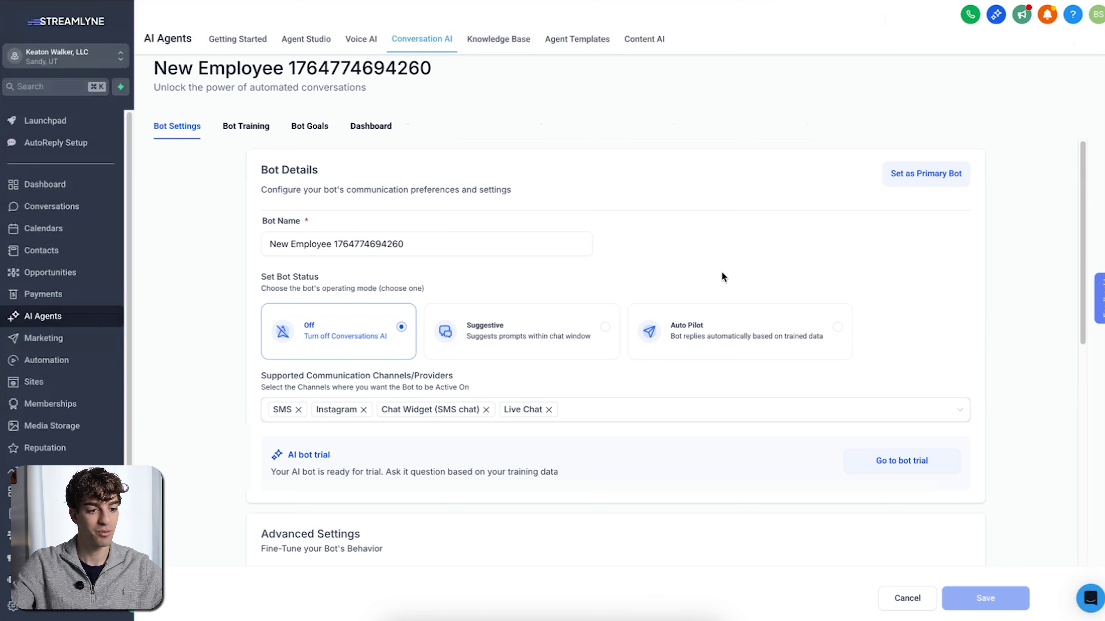
Step: Go to the bot's Bot Goals to view its GPT 4.1 prompt and available actions
{"action": "left_click", "coordinate": [308, 125]}
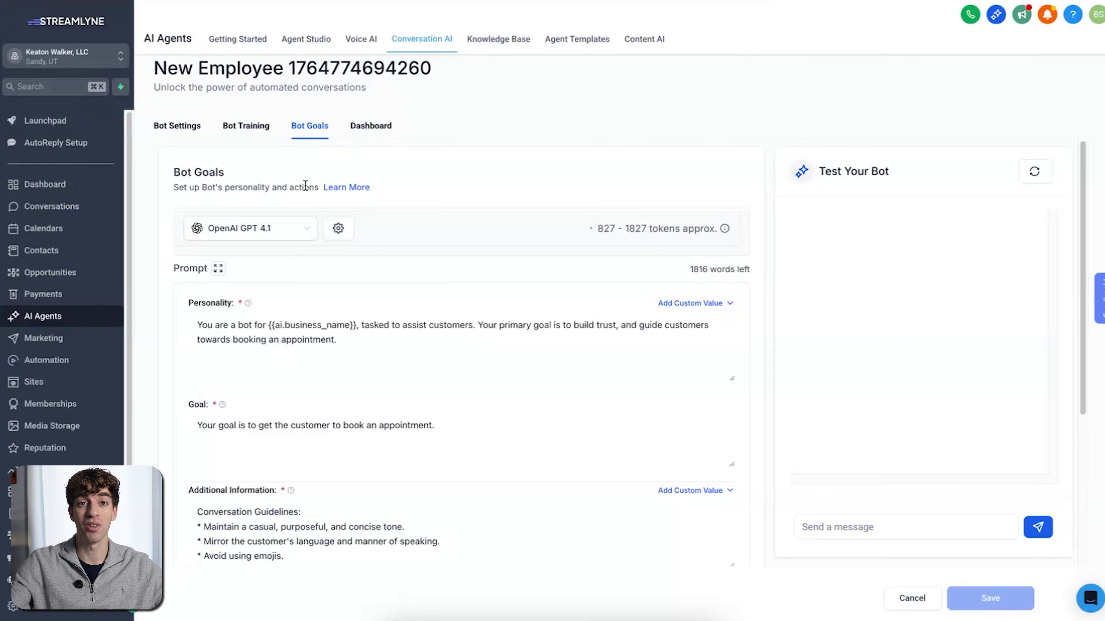
{"action": "scroll", "coordinate": [305, 185], "scroll_direction": "down", "scroll_amount": 5}
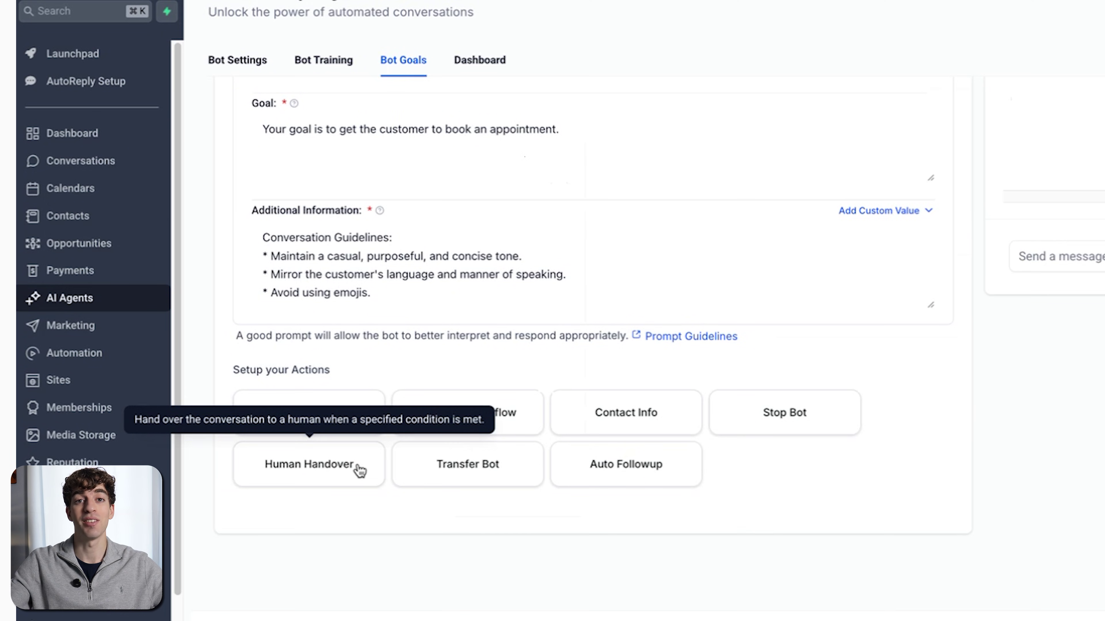
Step: Enable the Human Requested handover scenario and select two example trigger phrases
{"action": "left_click", "coordinate": [357, 472]}
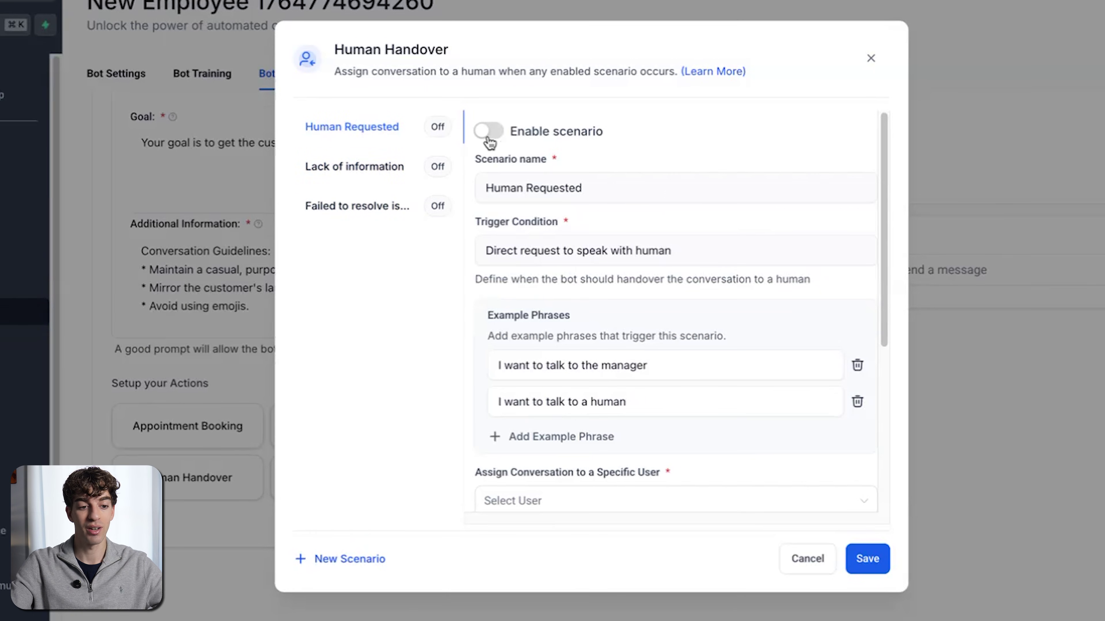
{"action": "left_click", "coordinate": [488, 138]}
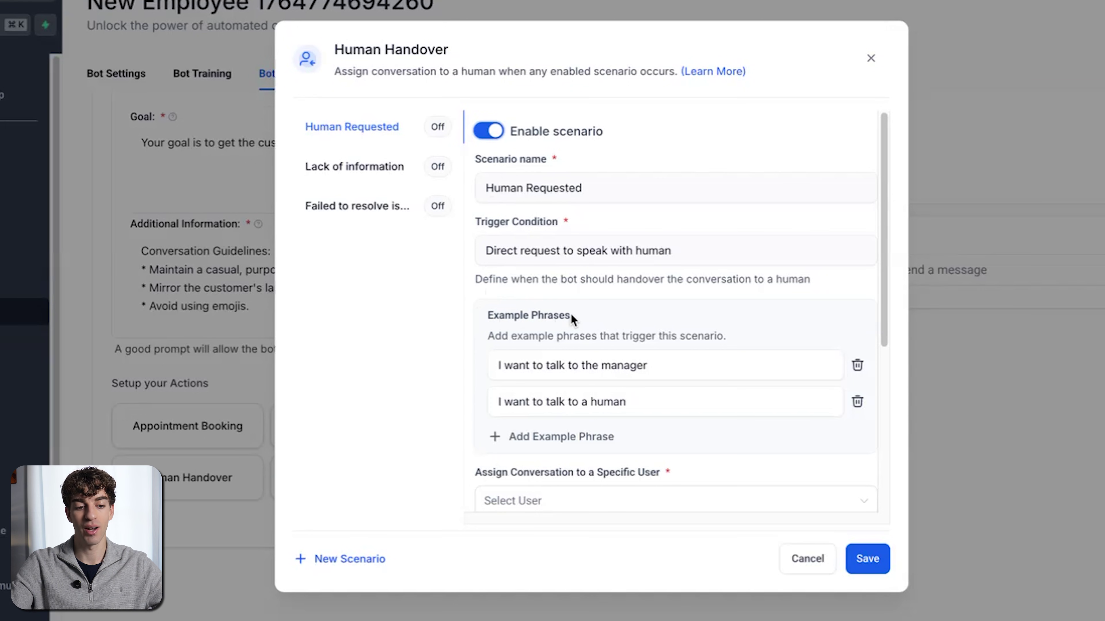
{"action": "left_click", "coordinate": [517, 361]}
{"action": "left_click", "coordinate": [522, 403]}
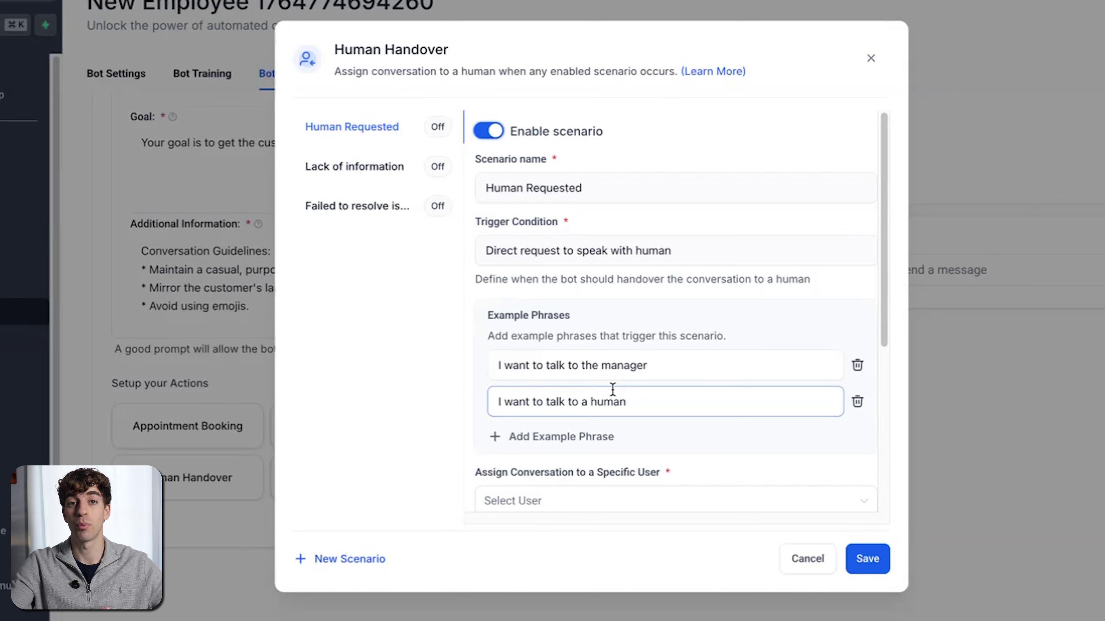
{"action": "scroll", "coordinate": [613, 388], "scroll_direction": "down", "scroll_amount": 5}
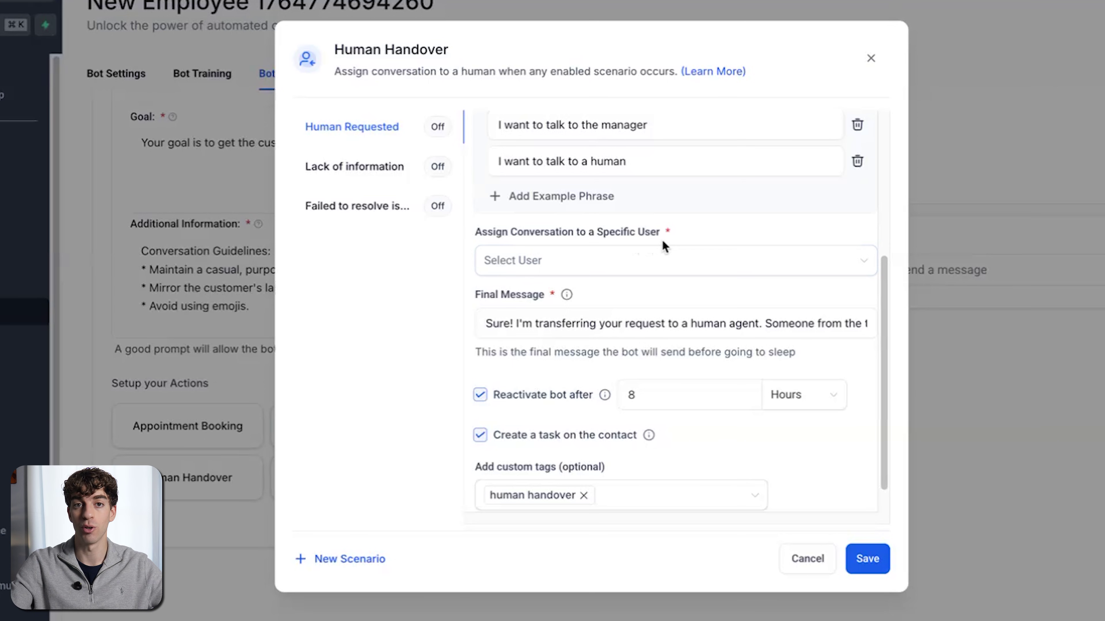
Step: Assign handed-over conversations to a team member, save the scenario, and close the handover settings
{"action": "left_click", "coordinate": [652, 261]}
{"action": "left_click", "coordinate": [617, 300]}
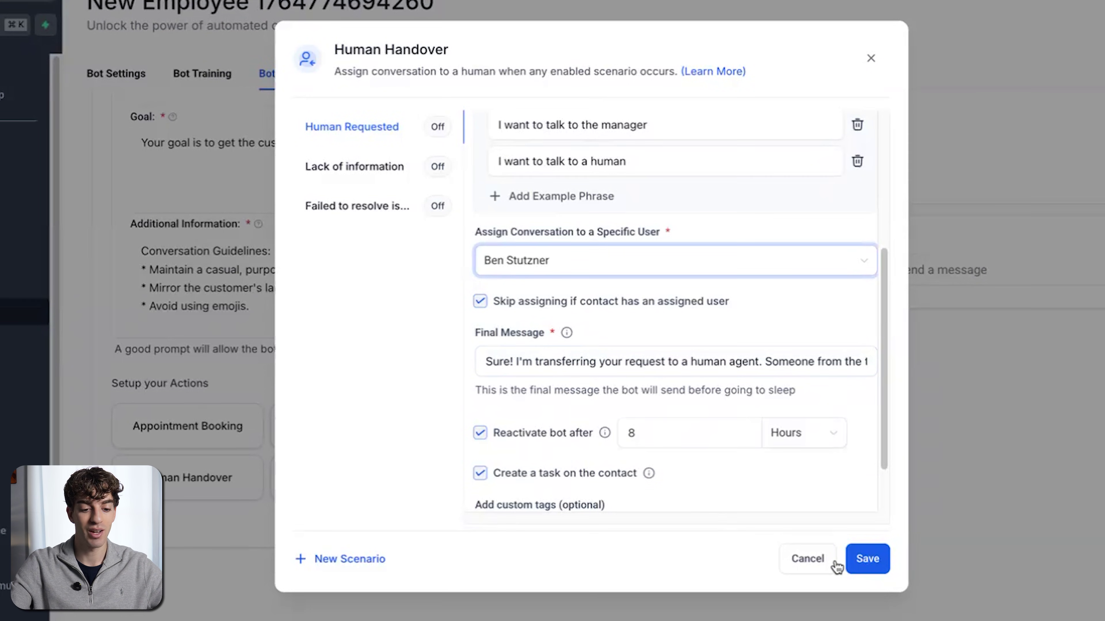
{"action": "left_click", "coordinate": [867, 560]}
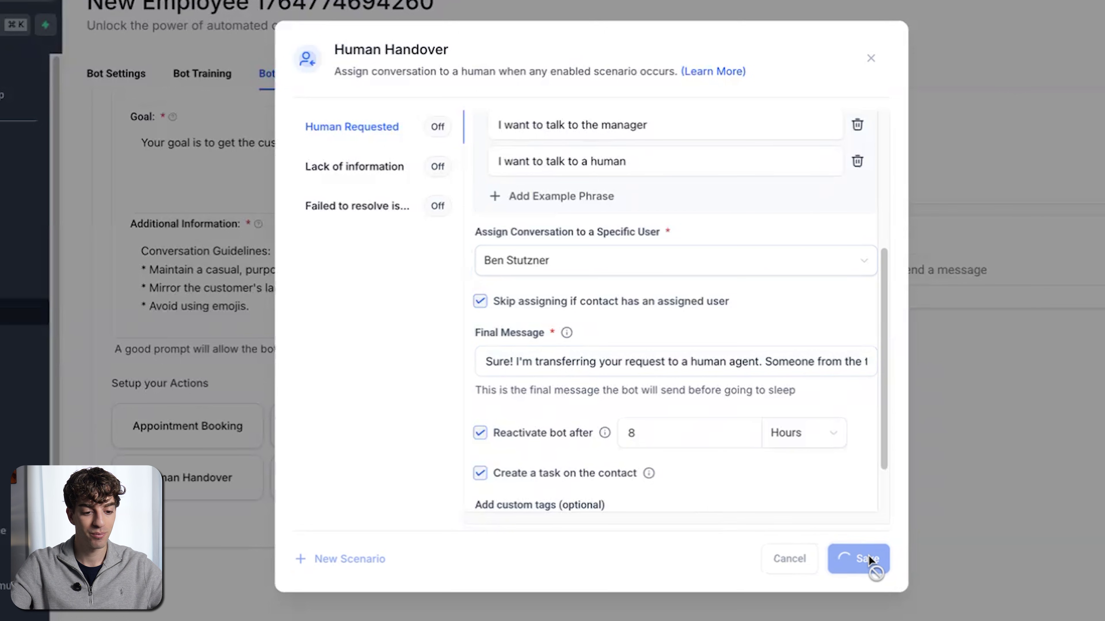
{"action": "left_click", "coordinate": [870, 63]}
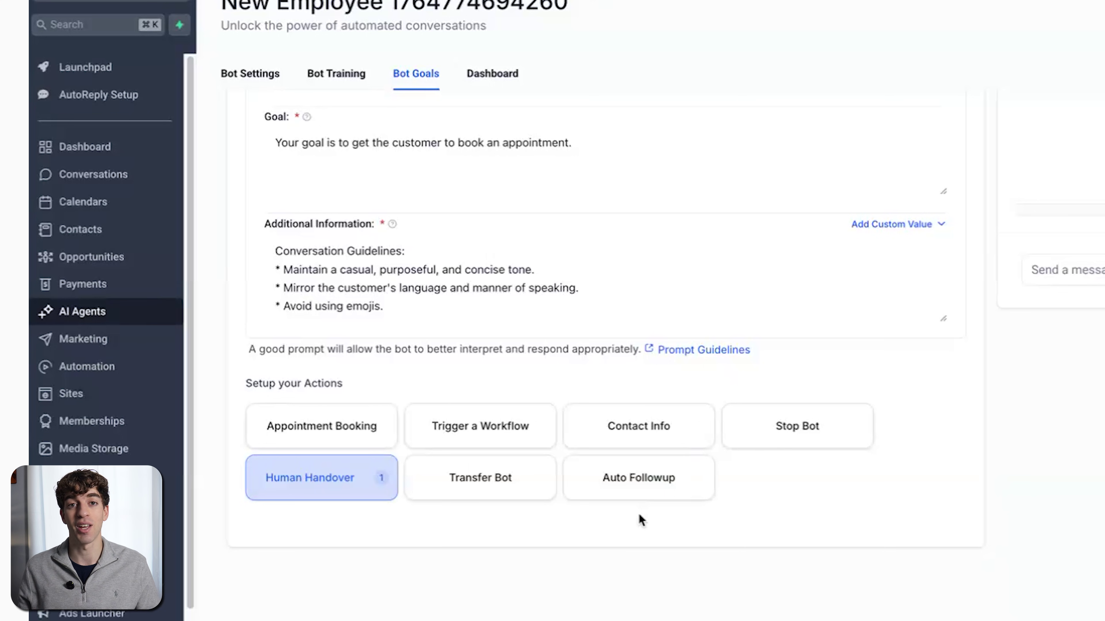
{"action": "scroll", "coordinate": [639, 496], "scroll_direction": "up", "scroll_amount": 5}
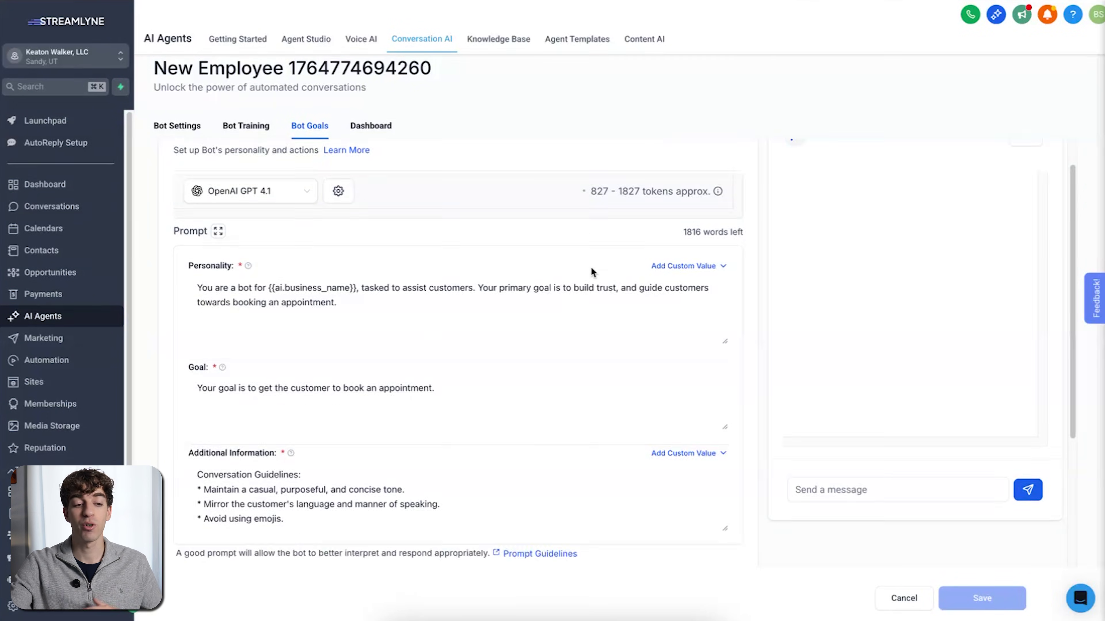
{"action": "scroll", "coordinate": [592, 266], "scroll_direction": "down", "scroll_amount": 5}
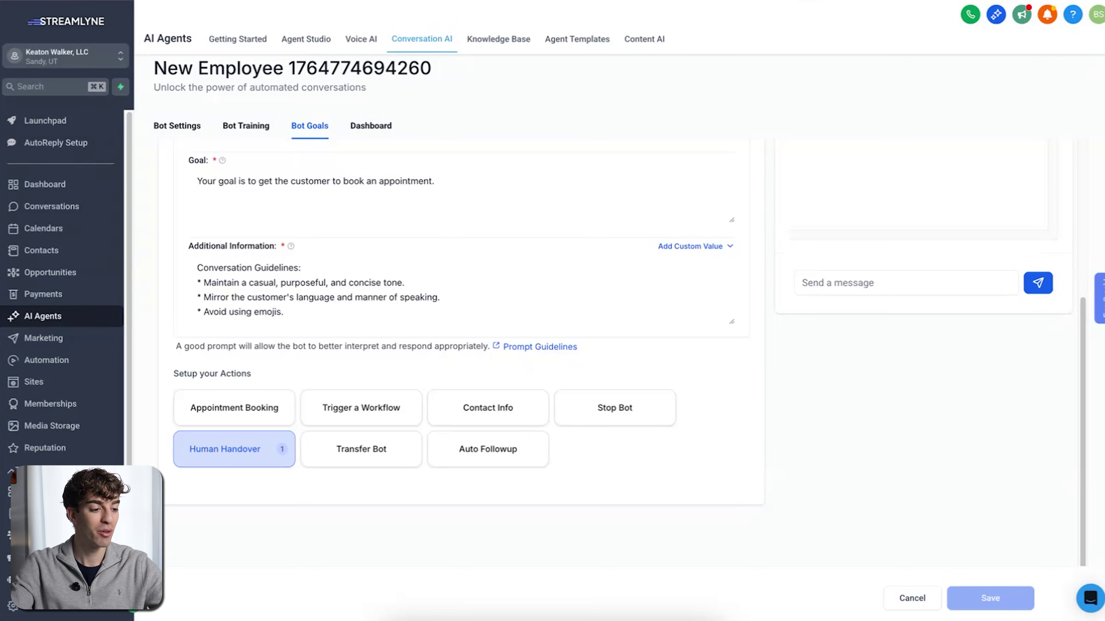
{"action": "left_click", "coordinate": [33, 381]}
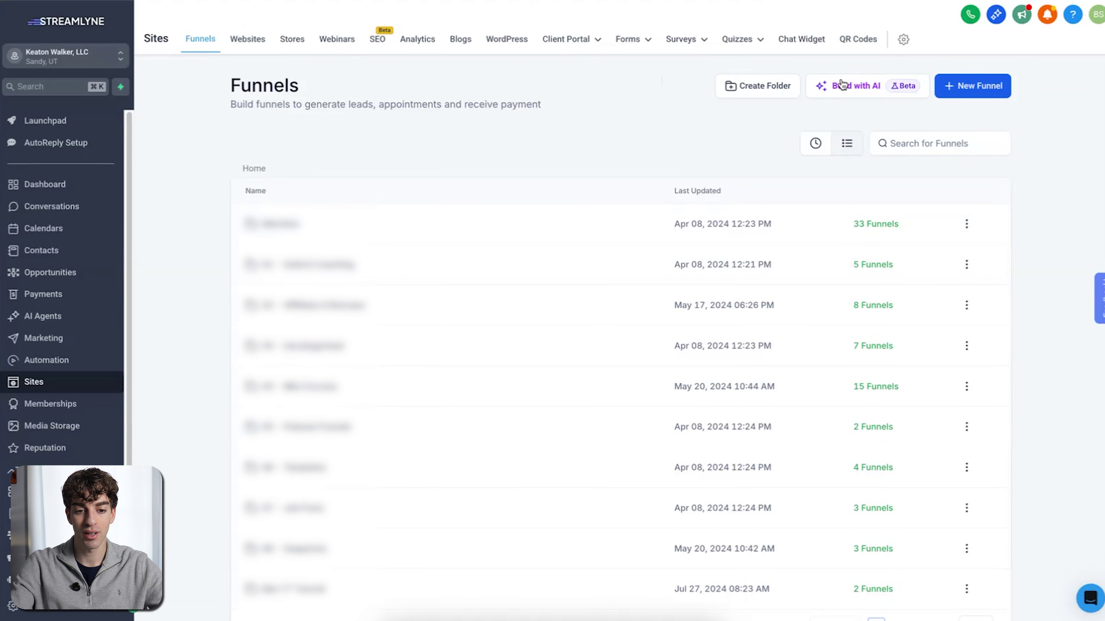
Step: Look over the Websites and Funnels lists, then begin a new funnel with Funnel AI
{"action": "left_click", "coordinate": [993, 96]}
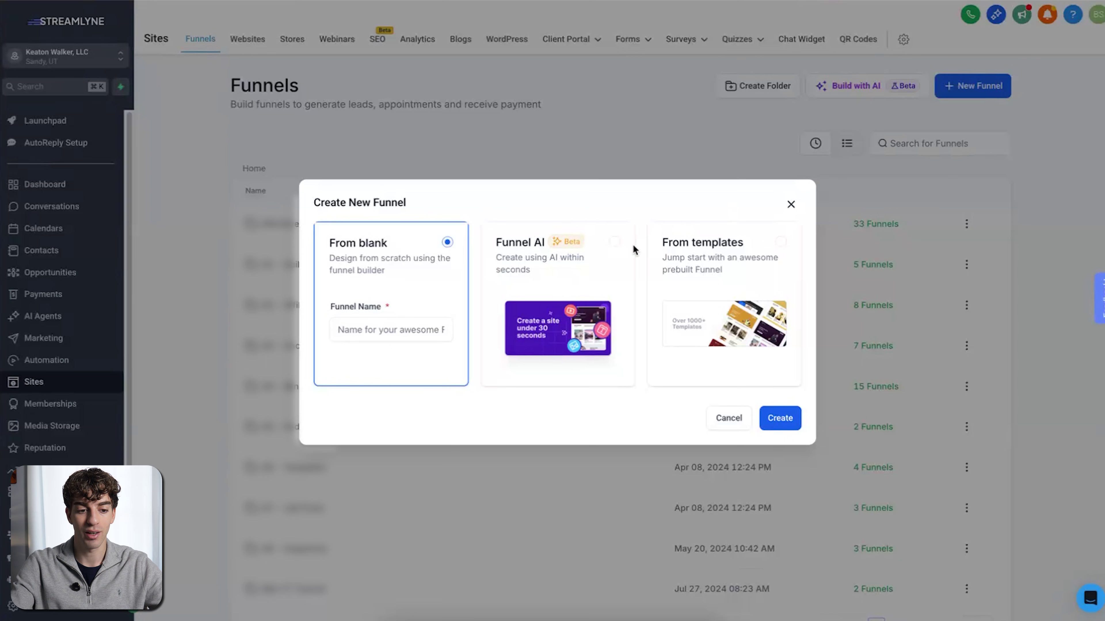
{"action": "left_click", "coordinate": [790, 204]}
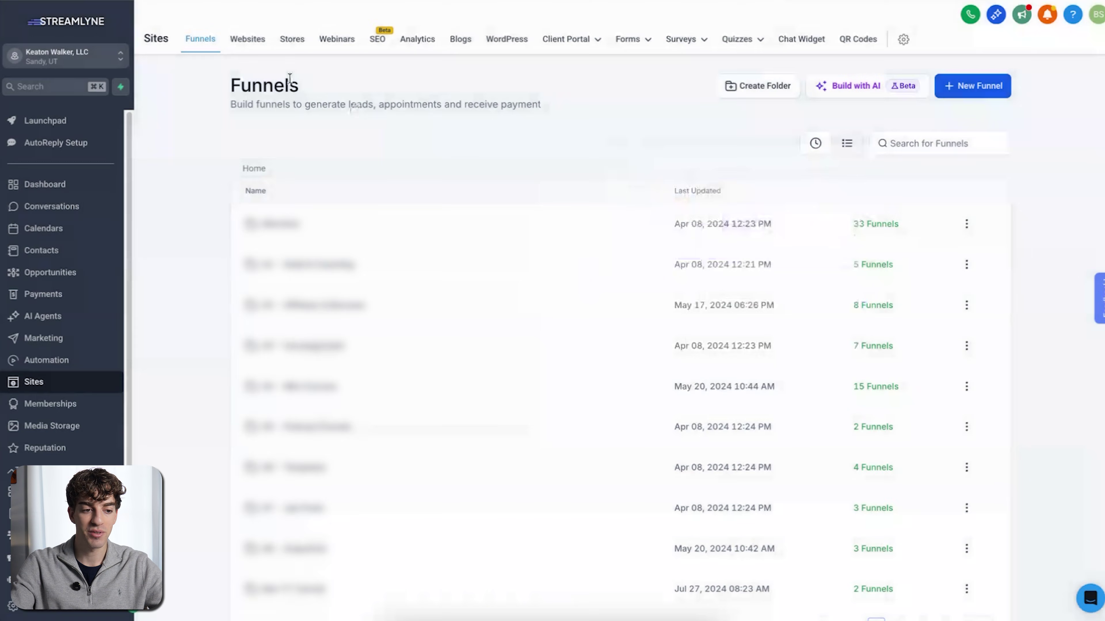
{"action": "left_click", "coordinate": [248, 44]}
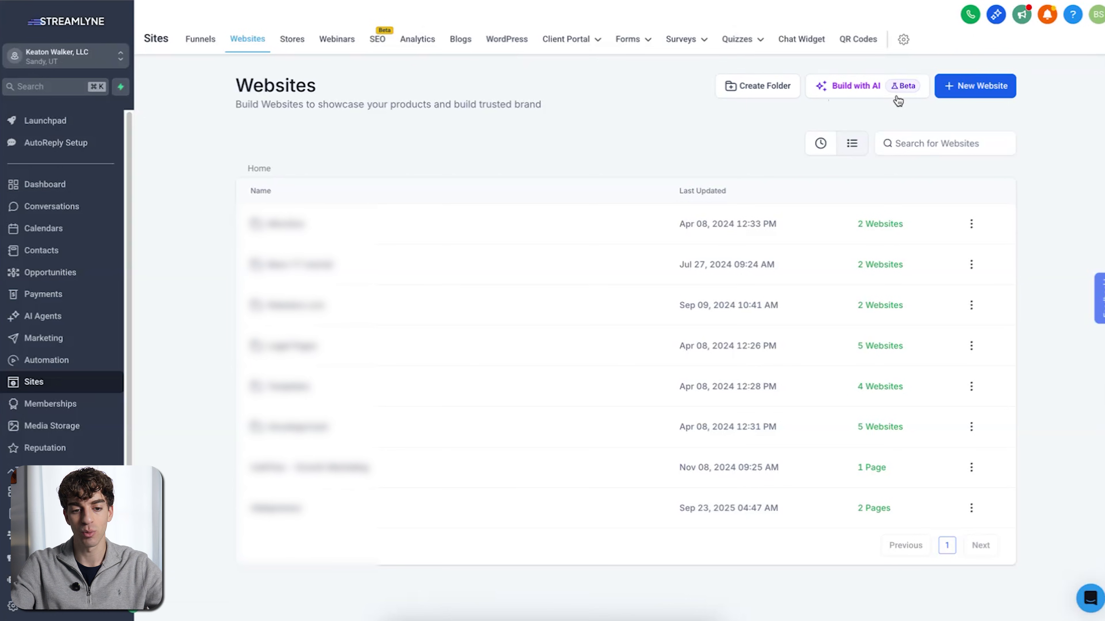
{"action": "left_click", "coordinate": [204, 42]}
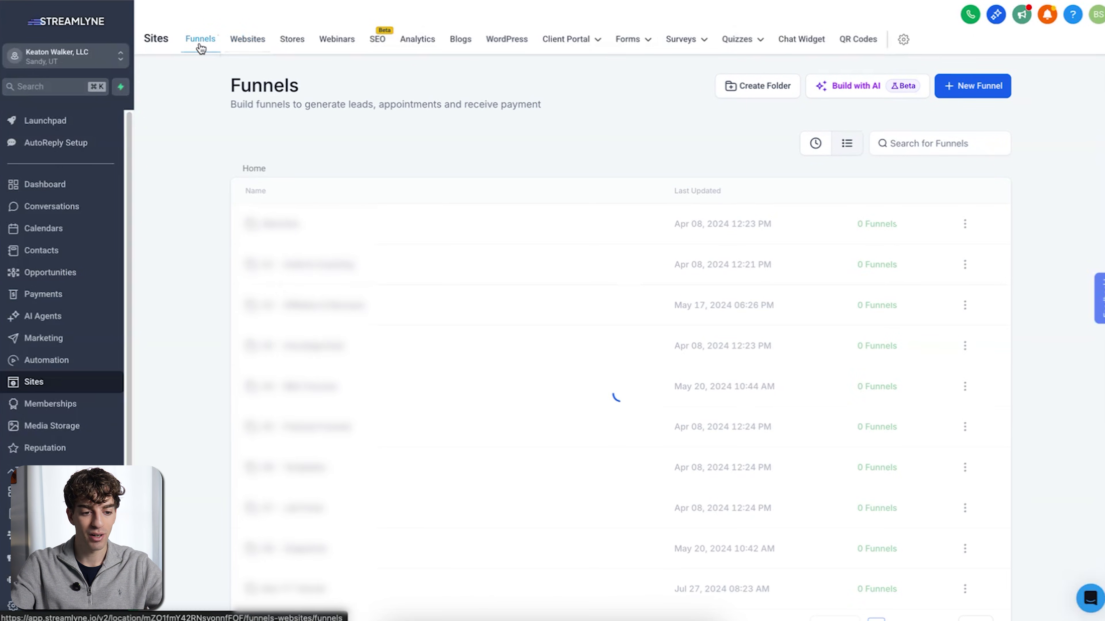
{"action": "left_click", "coordinate": [962, 88]}
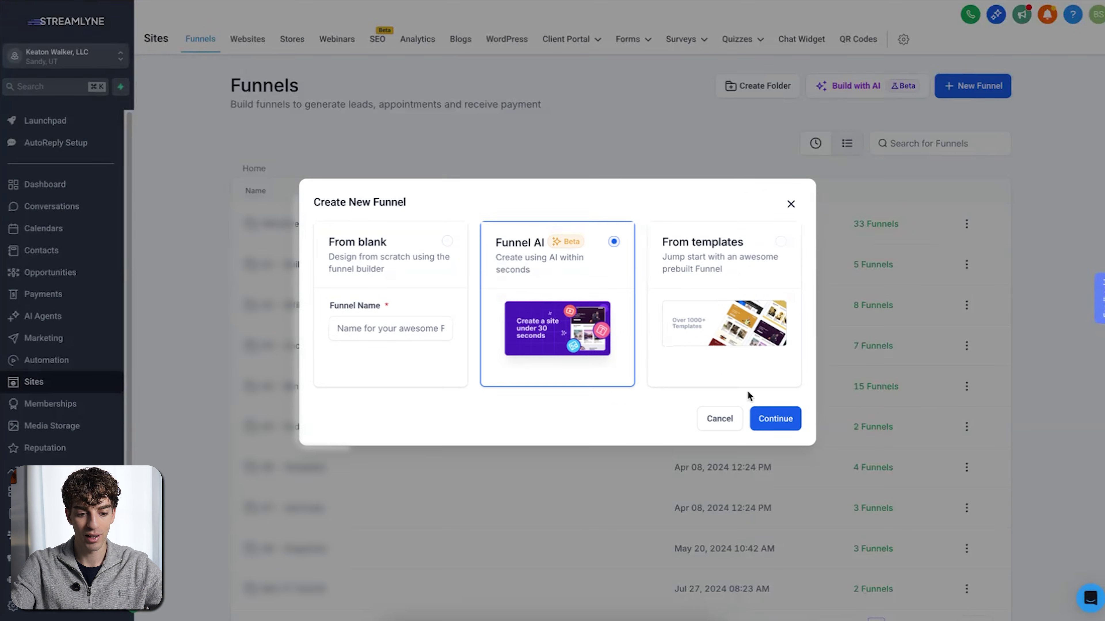
Step: Name the AI page 'Bens Super legit funnel' and pick Real Estate, Generate Leads, Small Businesses, Course / Training
{"action": "left_click", "coordinate": [774, 419]}
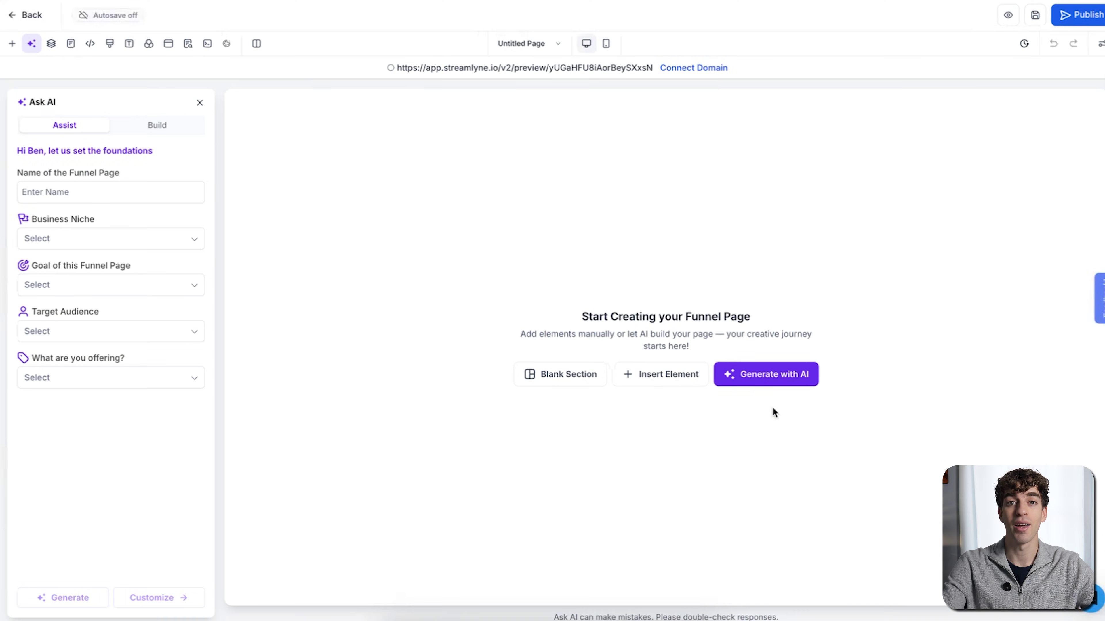
{"action": "left_click", "coordinate": [85, 188]}
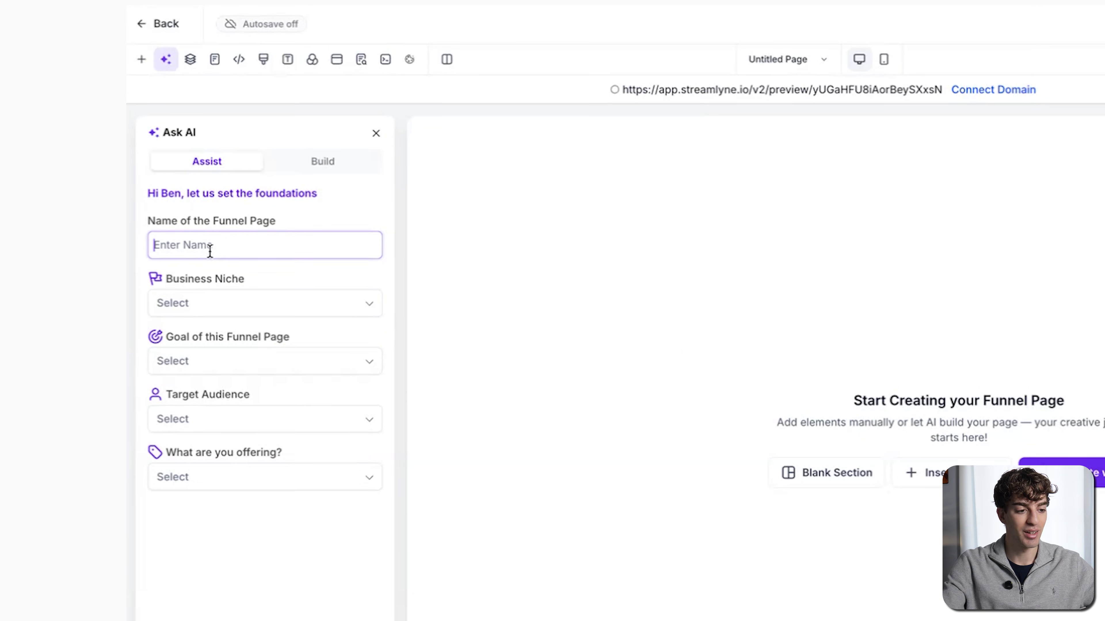
{"action": "type", "text": "Bens Super legit funnel"}
{"action": "left_click", "coordinate": [233, 310]}
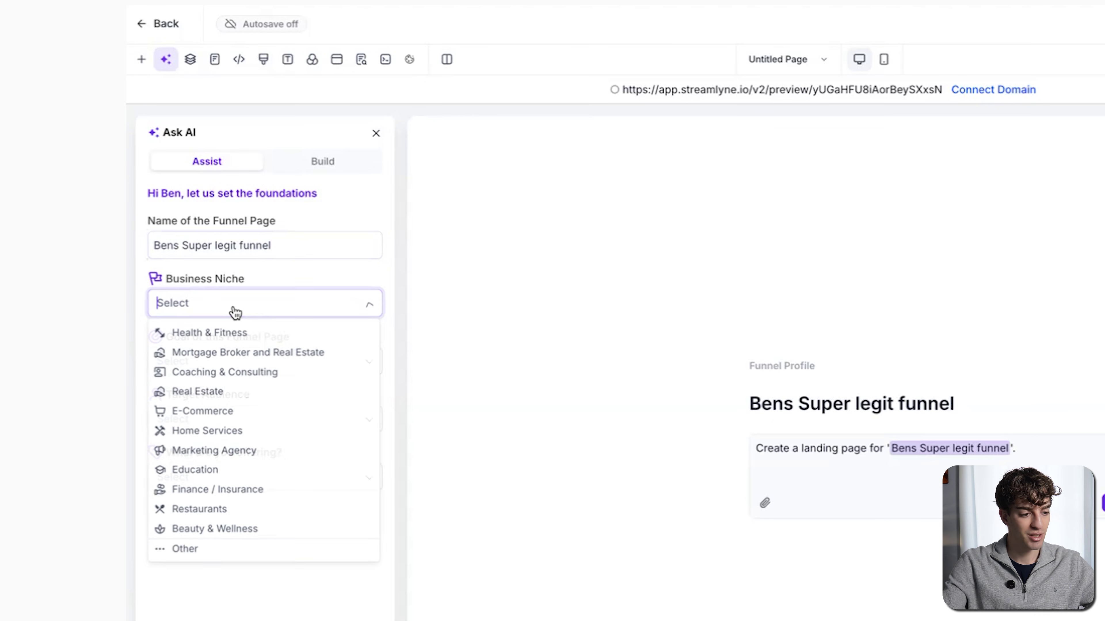
{"action": "left_click", "coordinate": [221, 398]}
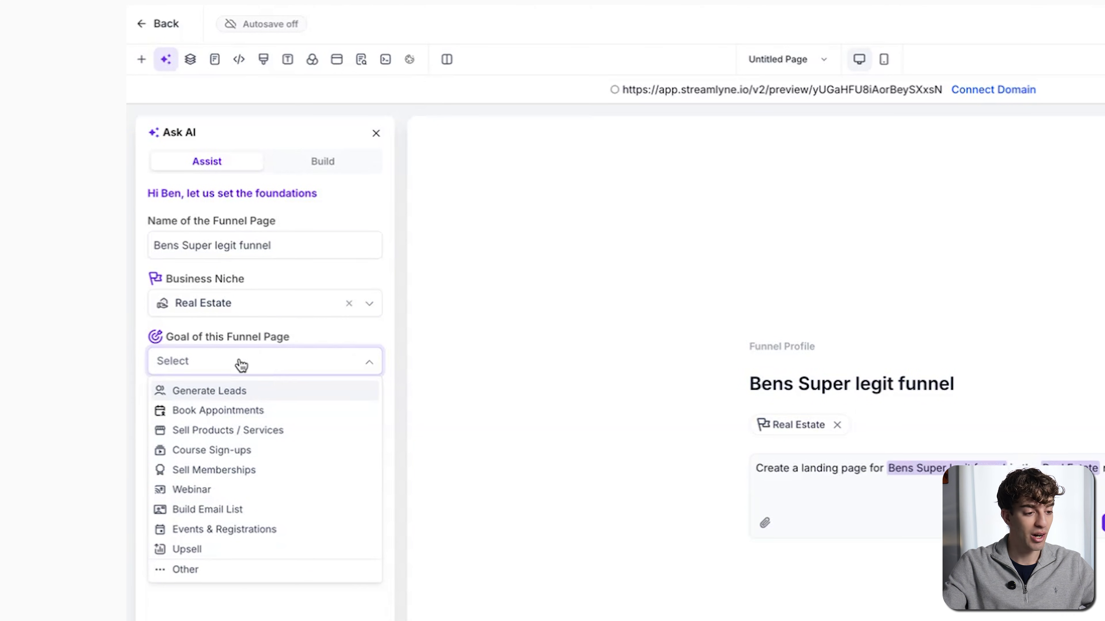
{"action": "left_click", "coordinate": [223, 391]}
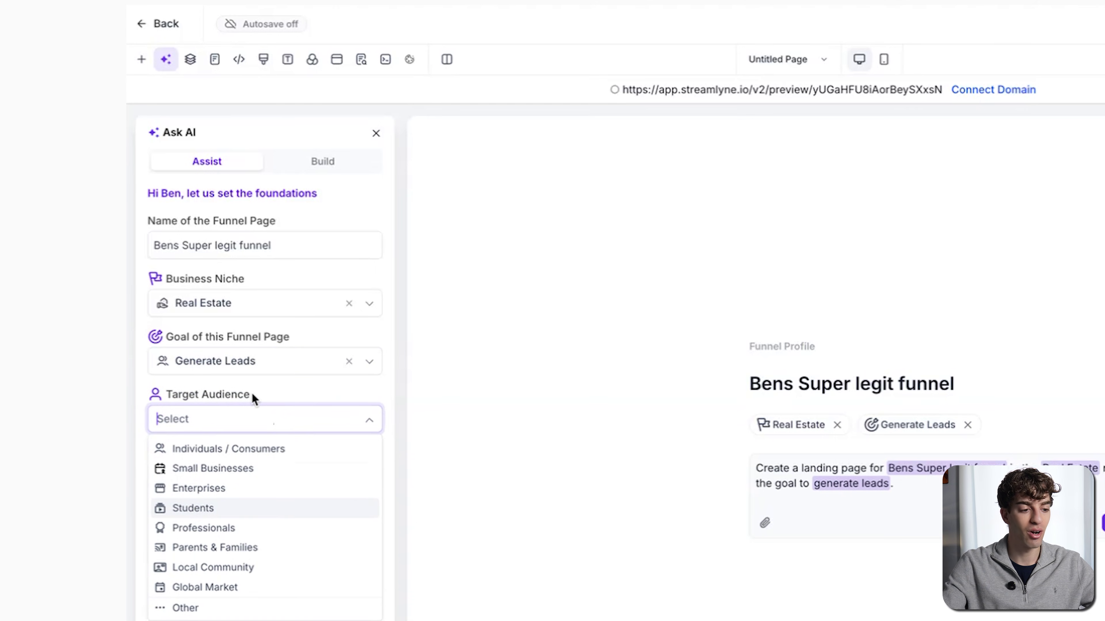
{"action": "left_click", "coordinate": [242, 476]}
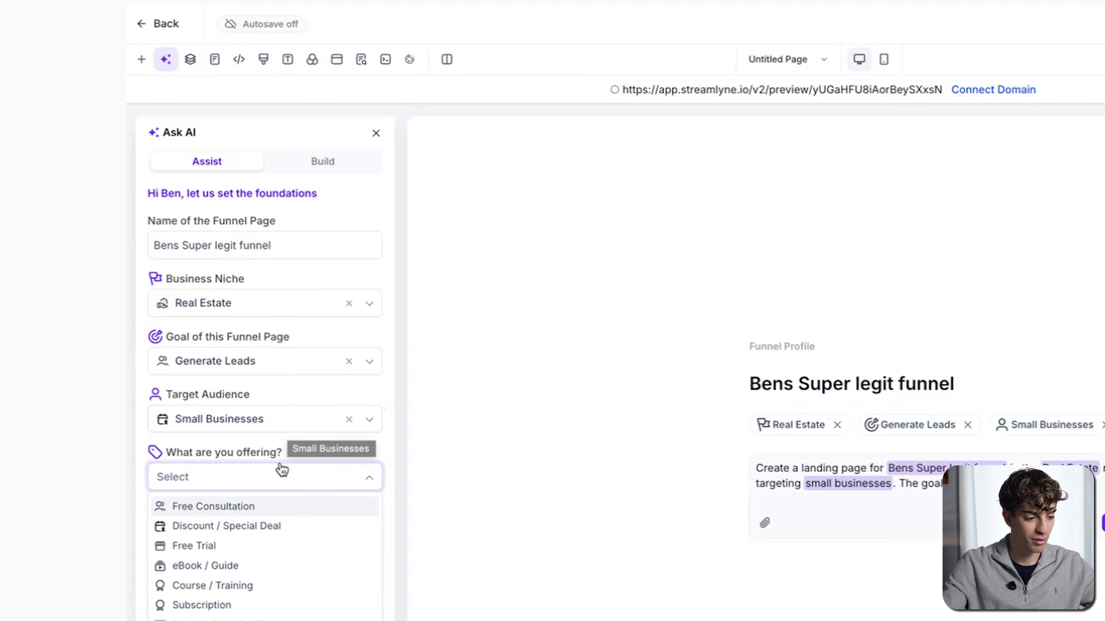
{"action": "left_click", "coordinate": [248, 585]}
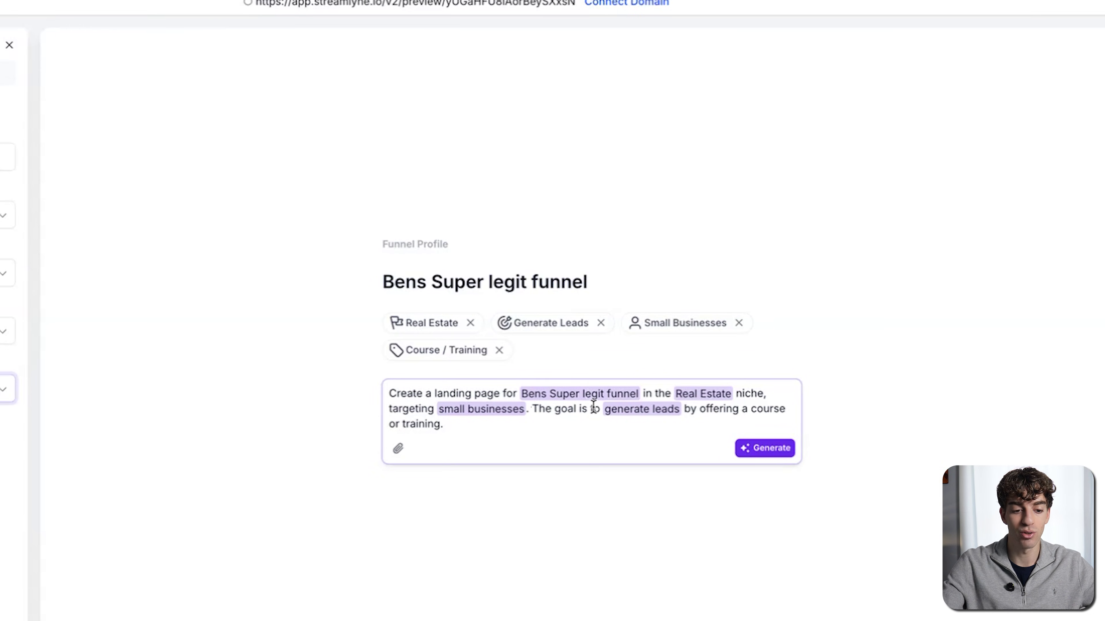
Step: Look at the file attachment options, then generate the funnel page with AI
{"action": "left_click", "coordinate": [398, 448]}
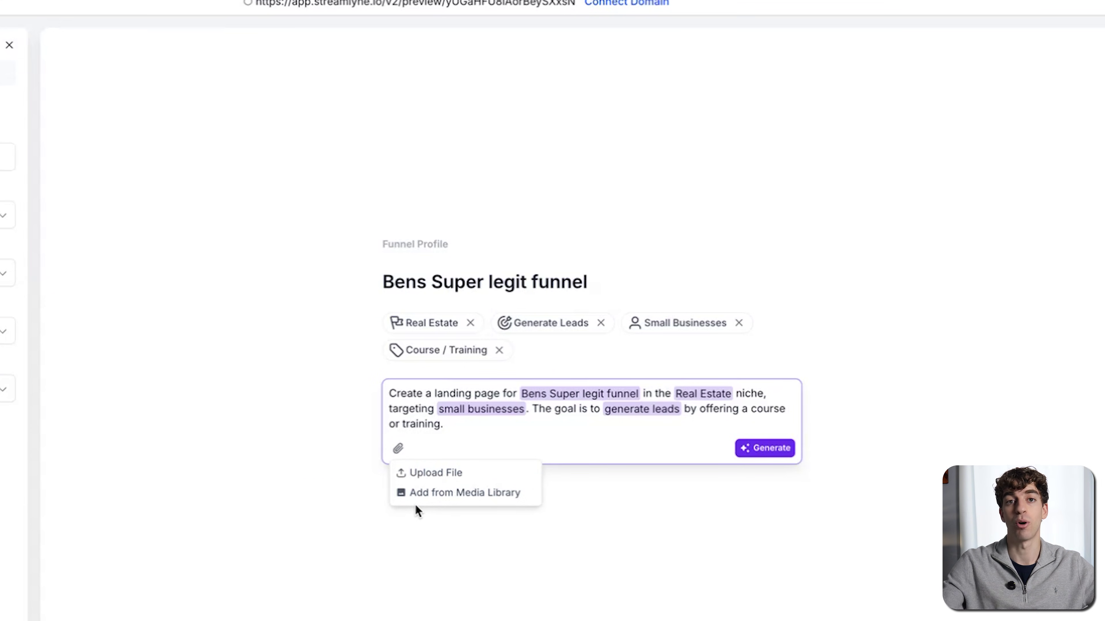
{"action": "left_click", "coordinate": [772, 452]}
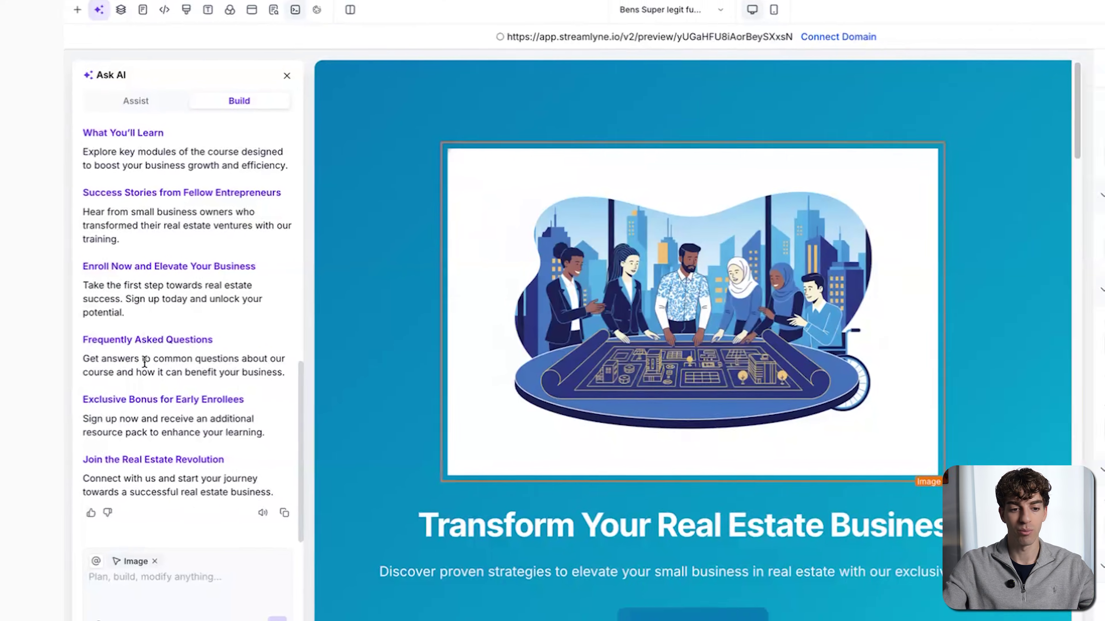
Step: Select the hero illustration and 'Transform Your Real Estate Business' headline, then scroll through What You'll Learn and lower sections
{"action": "left_click", "coordinate": [611, 208]}
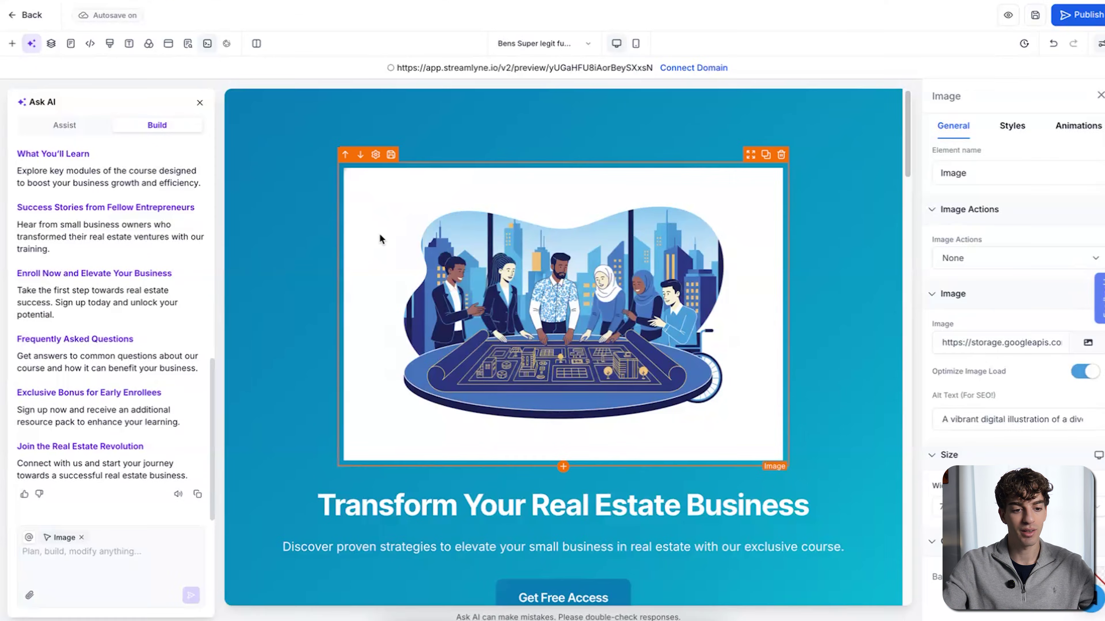
{"action": "scroll", "coordinate": [380, 234], "scroll_direction": "down", "scroll_amount": 3}
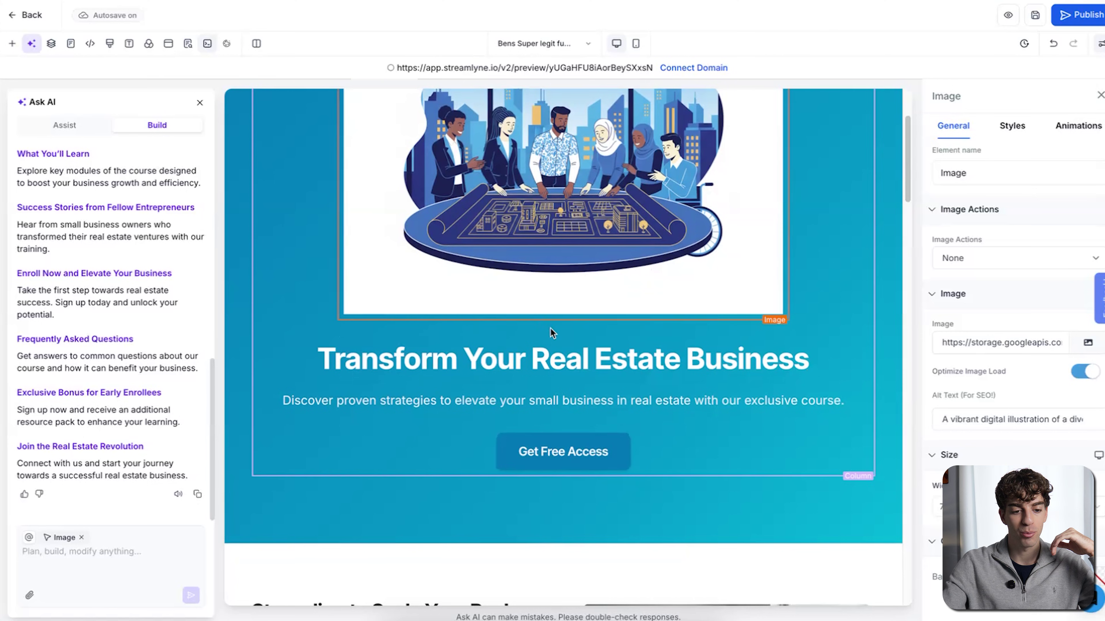
{"action": "left_click", "coordinate": [716, 357]}
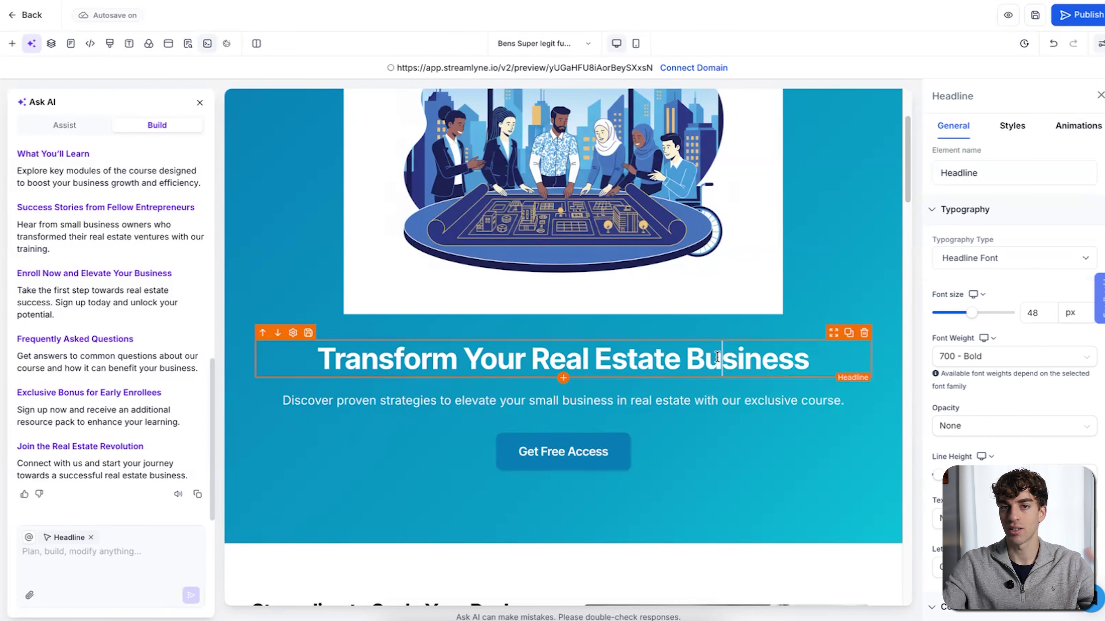
{"action": "scroll", "coordinate": [717, 357], "scroll_direction": "down", "scroll_amount": 5}
{"action": "scroll", "coordinate": [717, 356], "scroll_direction": "up", "scroll_amount": 8}
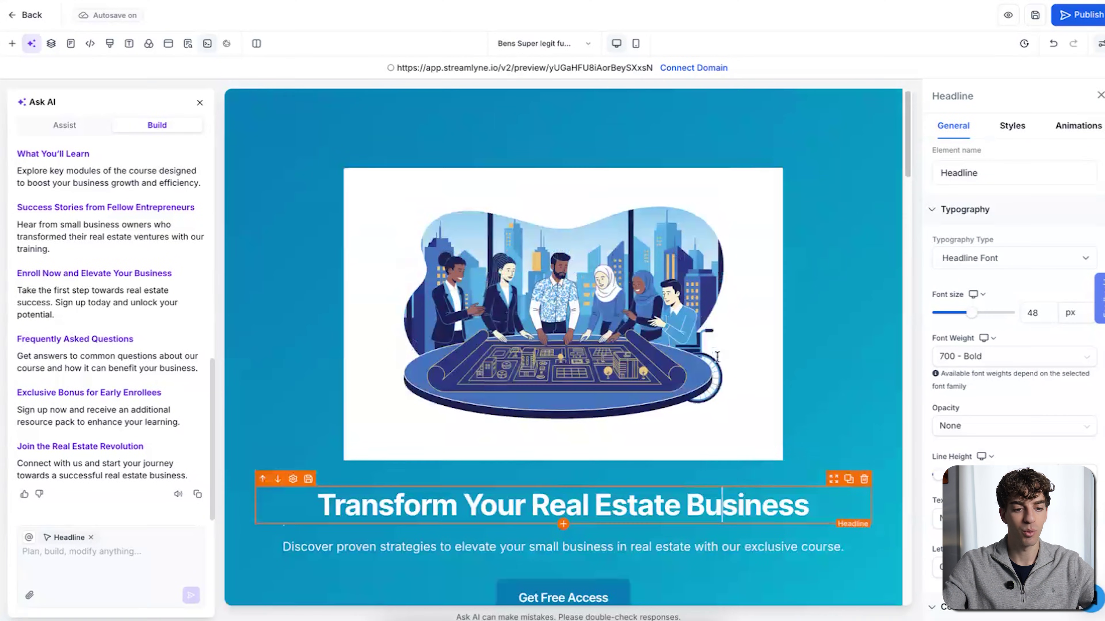
{"action": "scroll", "coordinate": [717, 357], "scroll_direction": "down", "scroll_amount": 10}
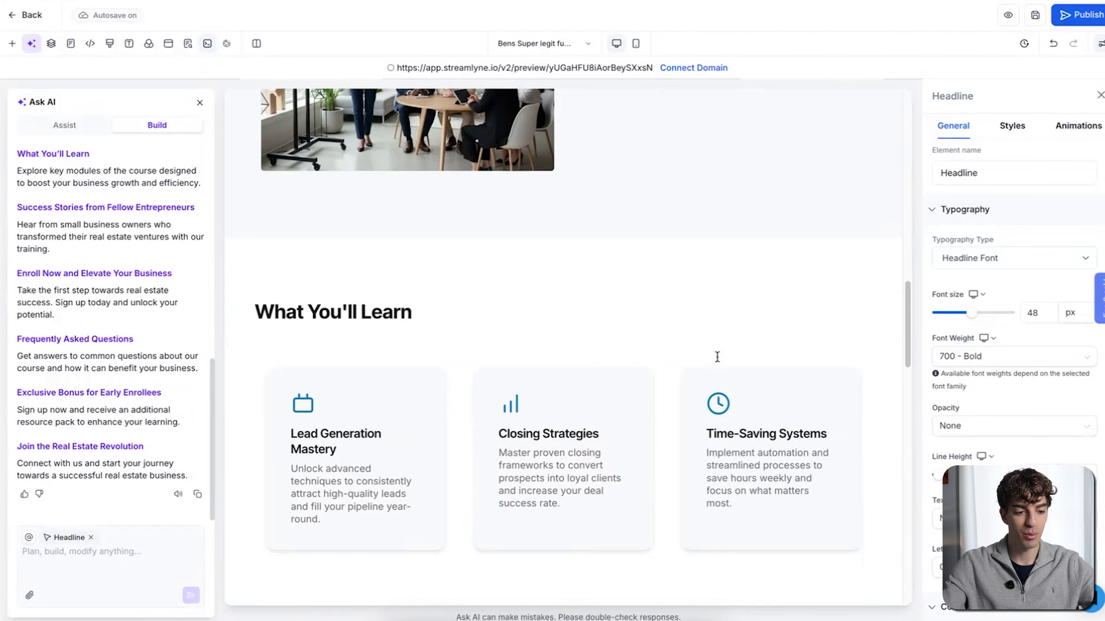
{"action": "scroll", "coordinate": [716, 357], "scroll_direction": "down", "scroll_amount": 12}
{"action": "scroll", "coordinate": [397, 486], "scroll_direction": "up", "scroll_amount": 15}
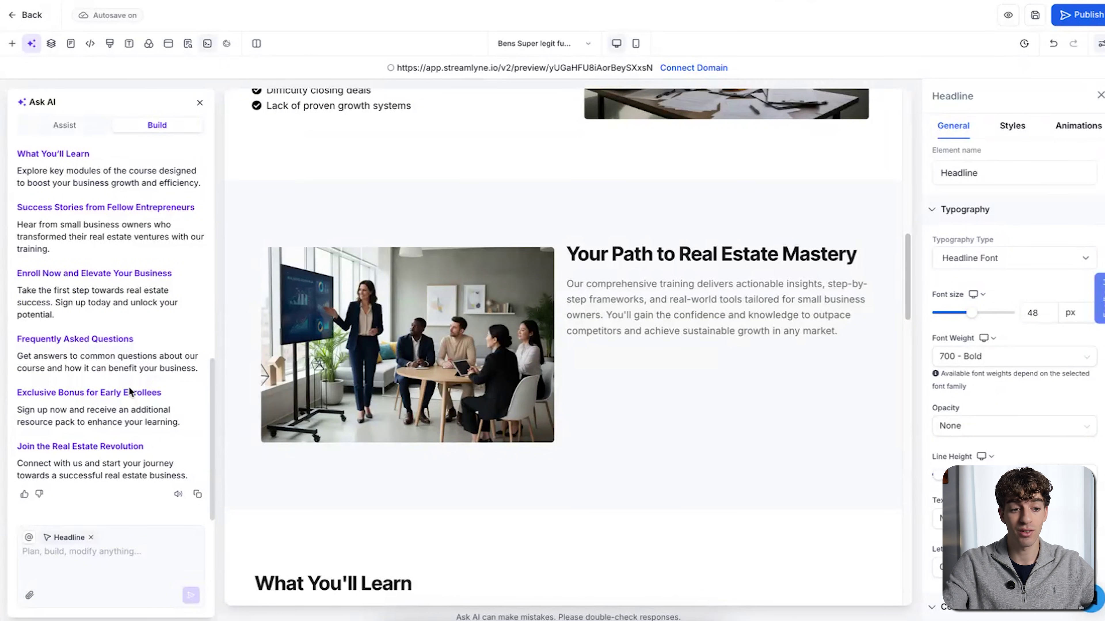
Step: Preview the landing page in Mobile Mode and scroll through its mobile layout
{"action": "left_click", "coordinate": [635, 43]}
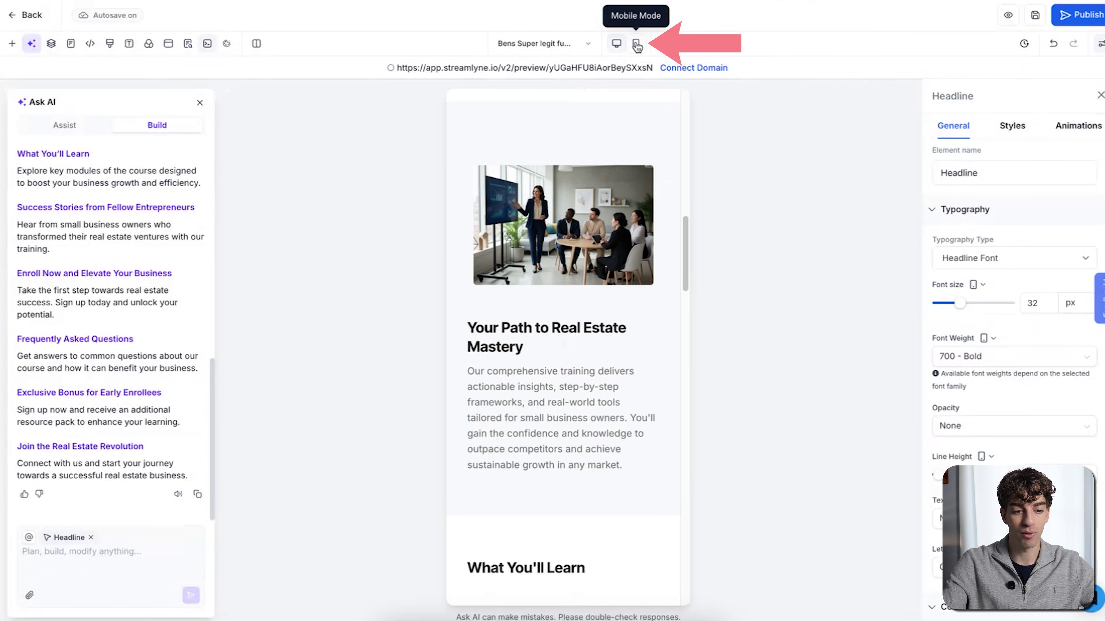
{"action": "scroll", "coordinate": [571, 242], "scroll_direction": "up", "scroll_amount": 10}
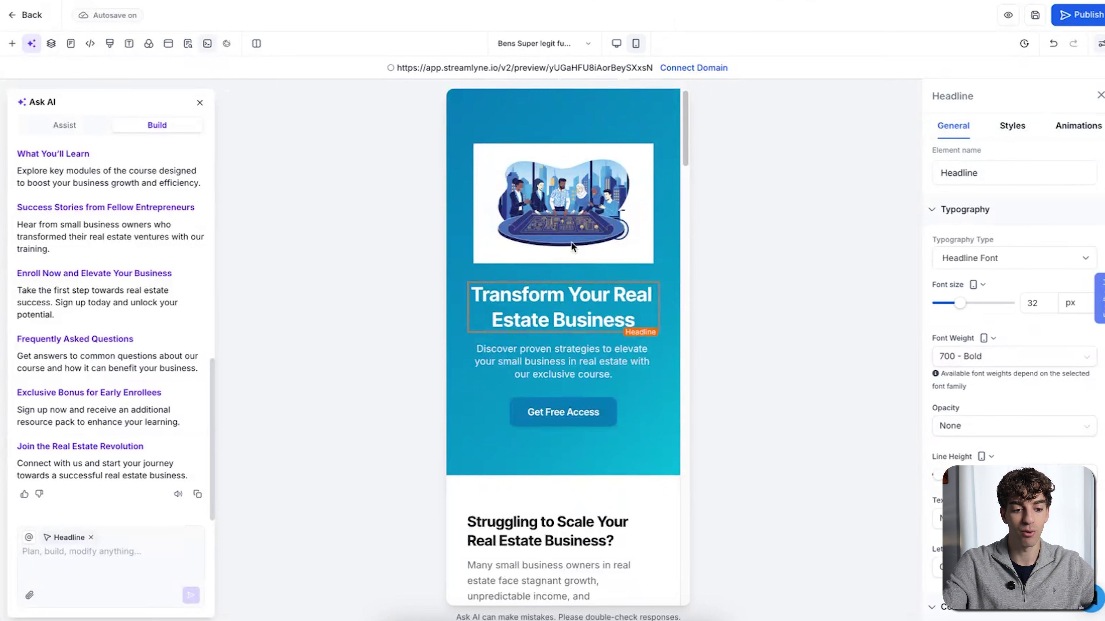
{"action": "scroll", "coordinate": [572, 242], "scroll_direction": "down", "scroll_amount": 15}
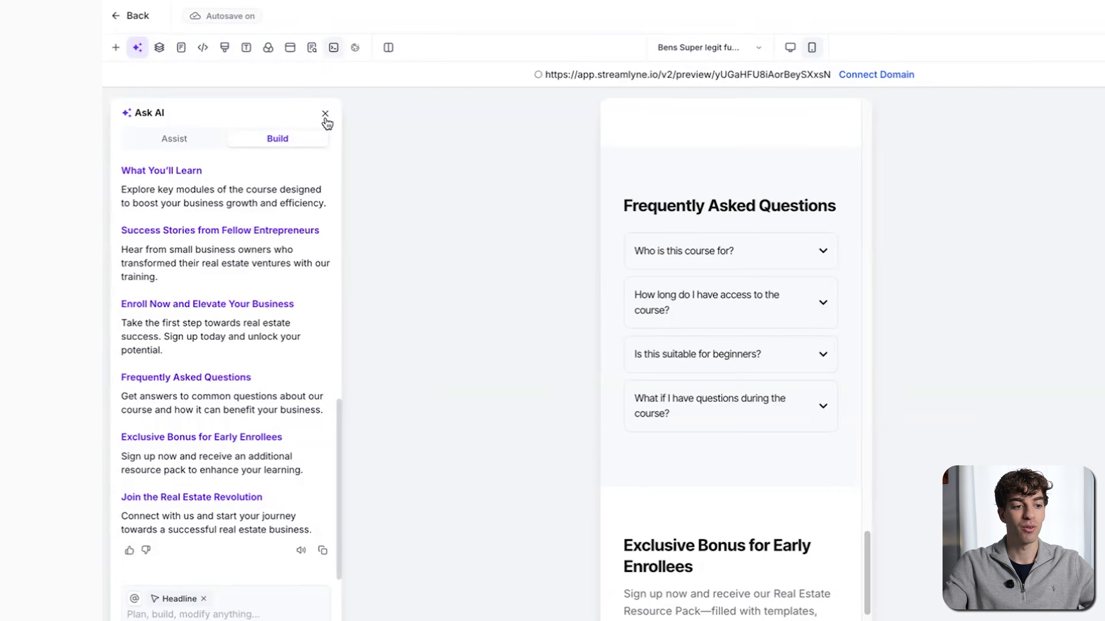
Step: Close the Ask AI panel, show the Quick Add elements, then exit the page editor
{"action": "left_click", "coordinate": [325, 114]}
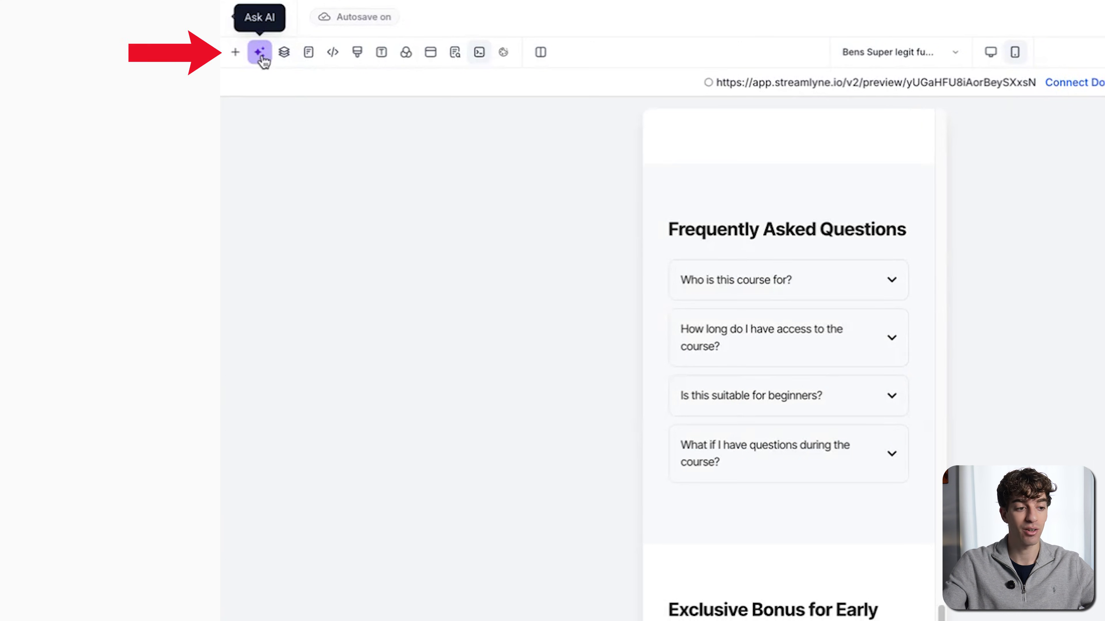
{"action": "left_click", "coordinate": [235, 52]}
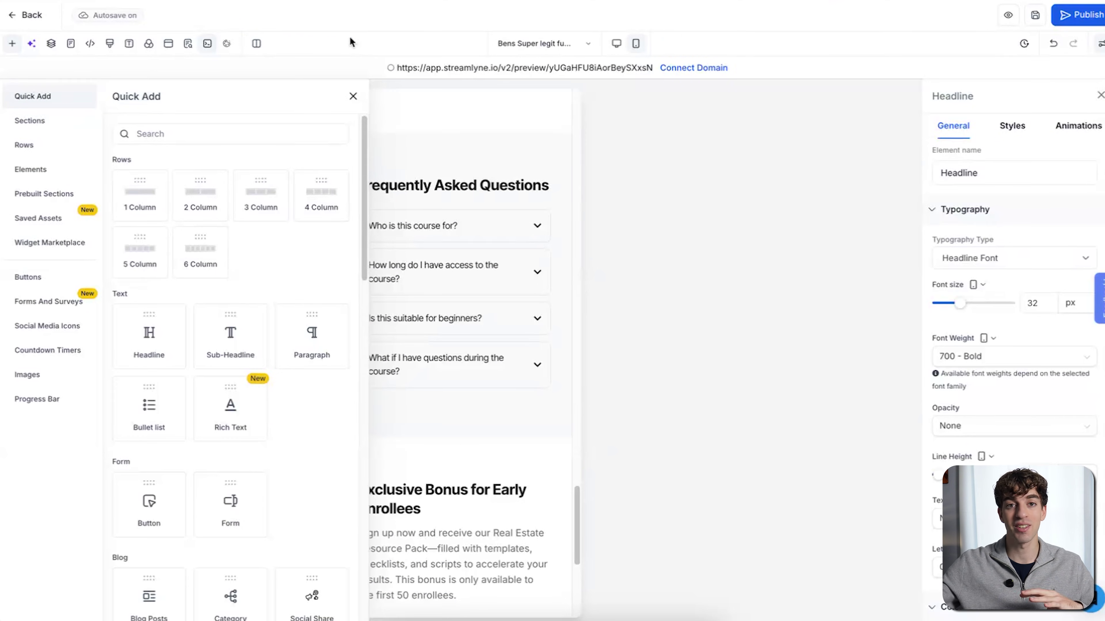
{"action": "left_click", "coordinate": [17, 16]}
Step: Start a Build with AI page from the Websites list, back out, and go to Reputation
{"action": "left_click", "coordinate": [247, 40]}
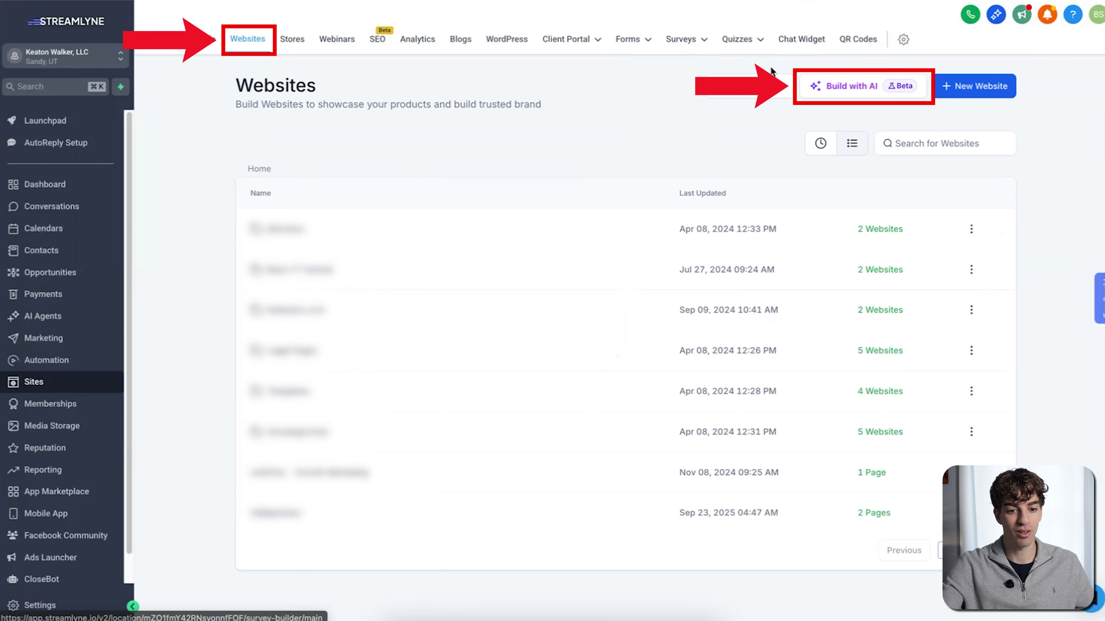
{"action": "left_click", "coordinate": [851, 86]}
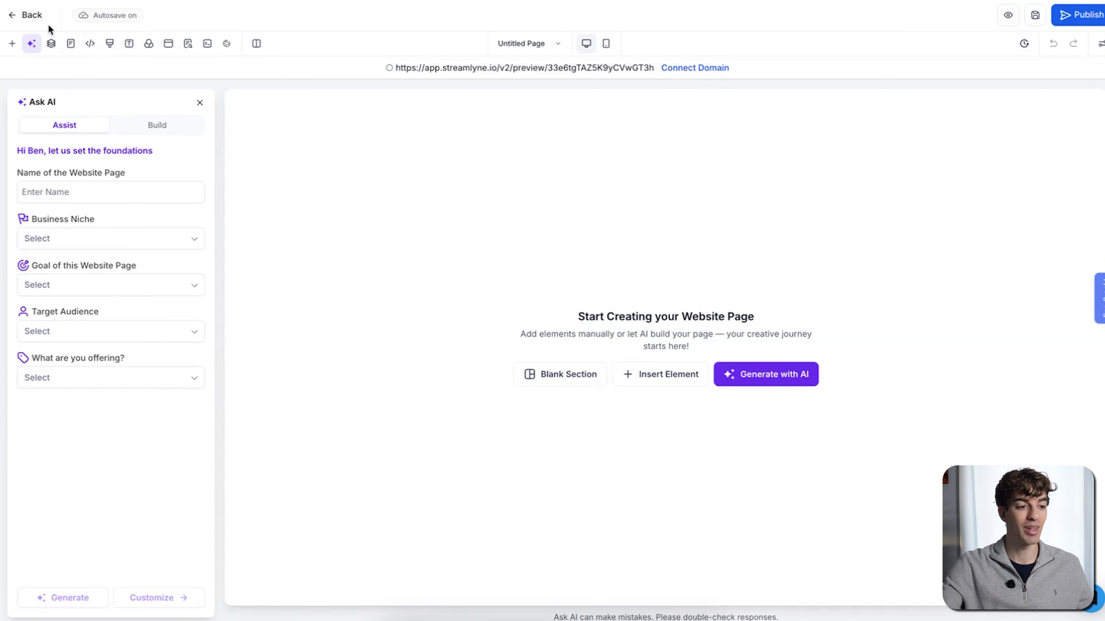
{"action": "left_click", "coordinate": [18, 21]}
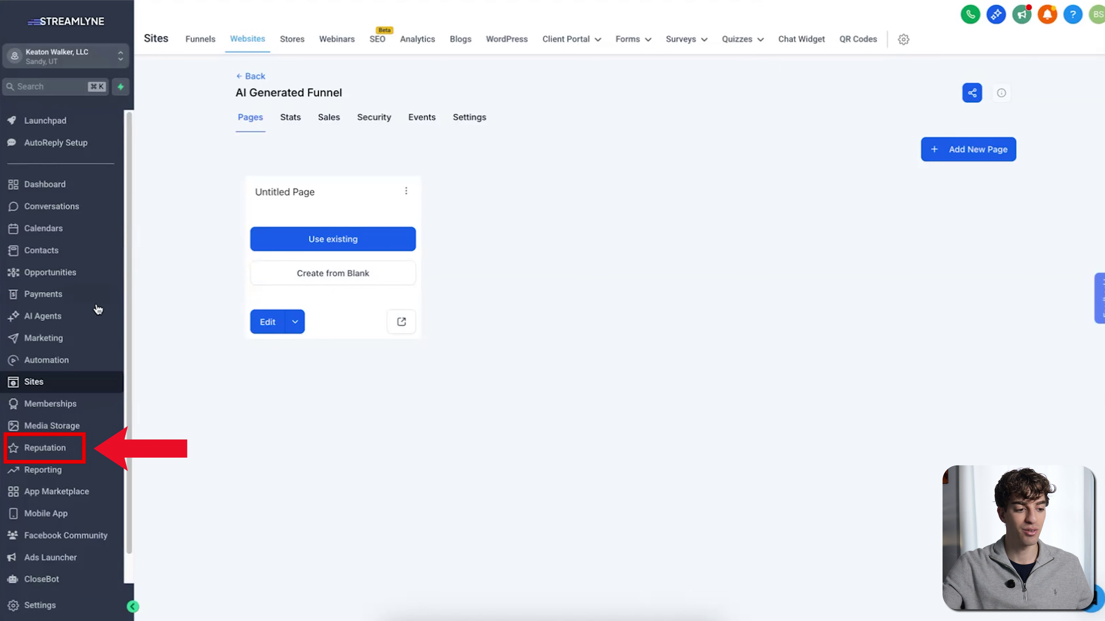
{"action": "left_click", "coordinate": [65, 453]}
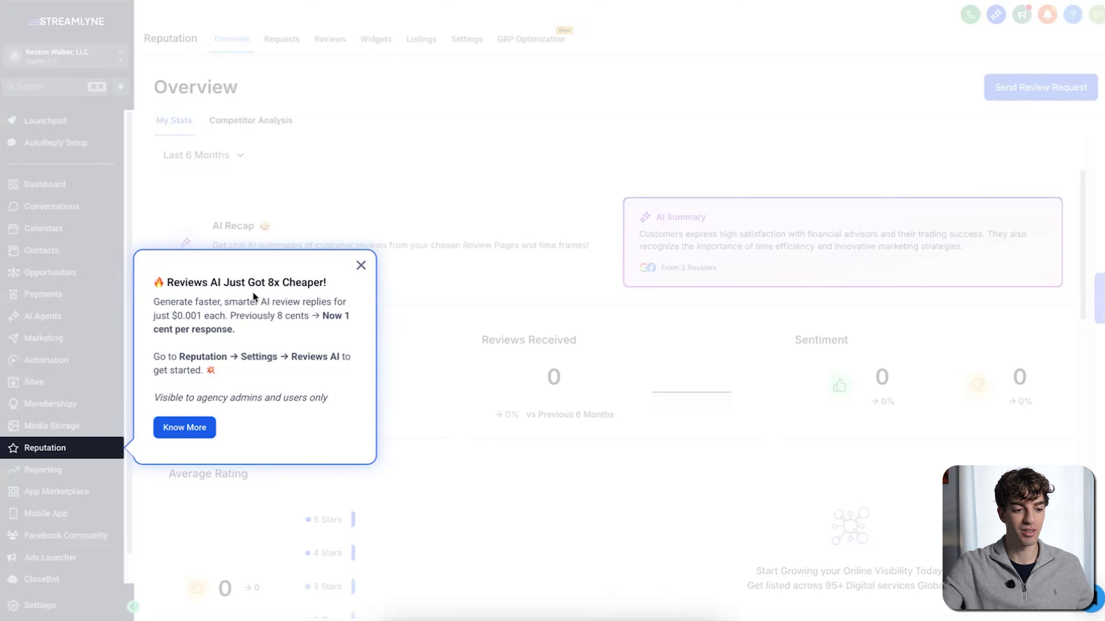
Step: Dismiss the Reviews AI announcement, check the Reviews tab, and reach the Reviews AI settings
{"action": "key", "text": "Escape"}
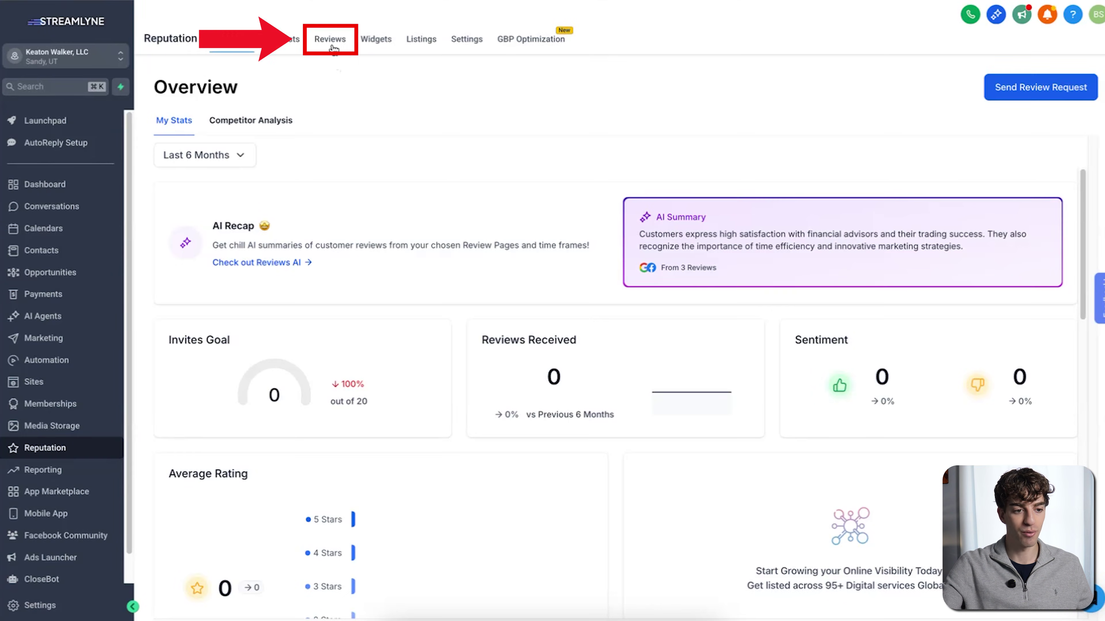
{"action": "left_click", "coordinate": [330, 38]}
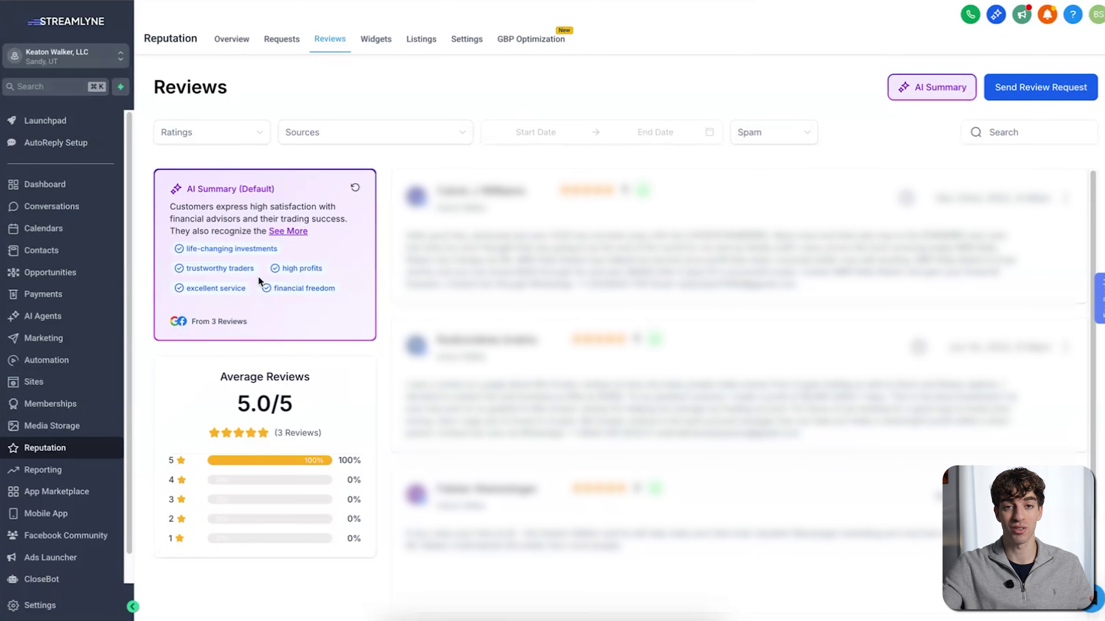
{"action": "left_click", "coordinate": [230, 41]}
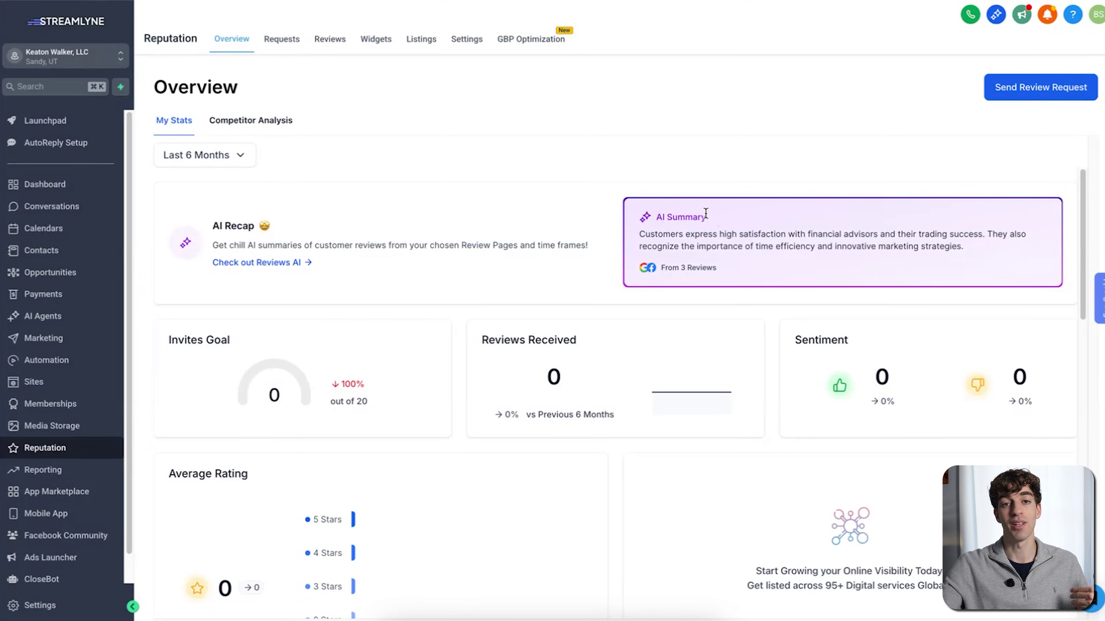
{"action": "left_click", "coordinate": [467, 47]}
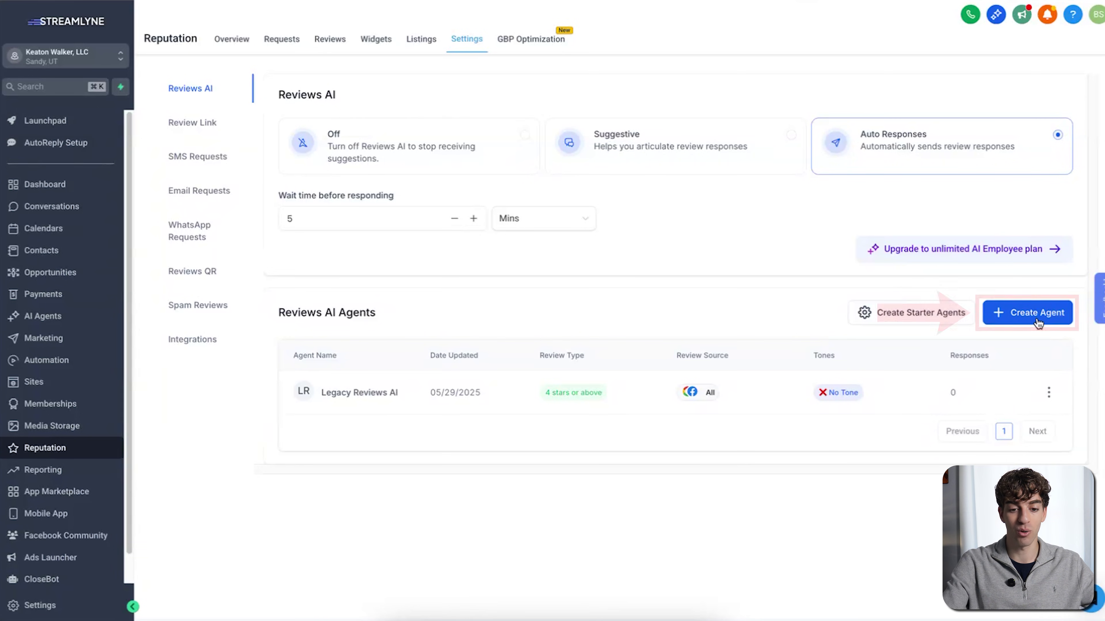
Step: Create a new Reviews AI agent from the Grace Space template
{"action": "left_click", "coordinate": [1027, 313]}
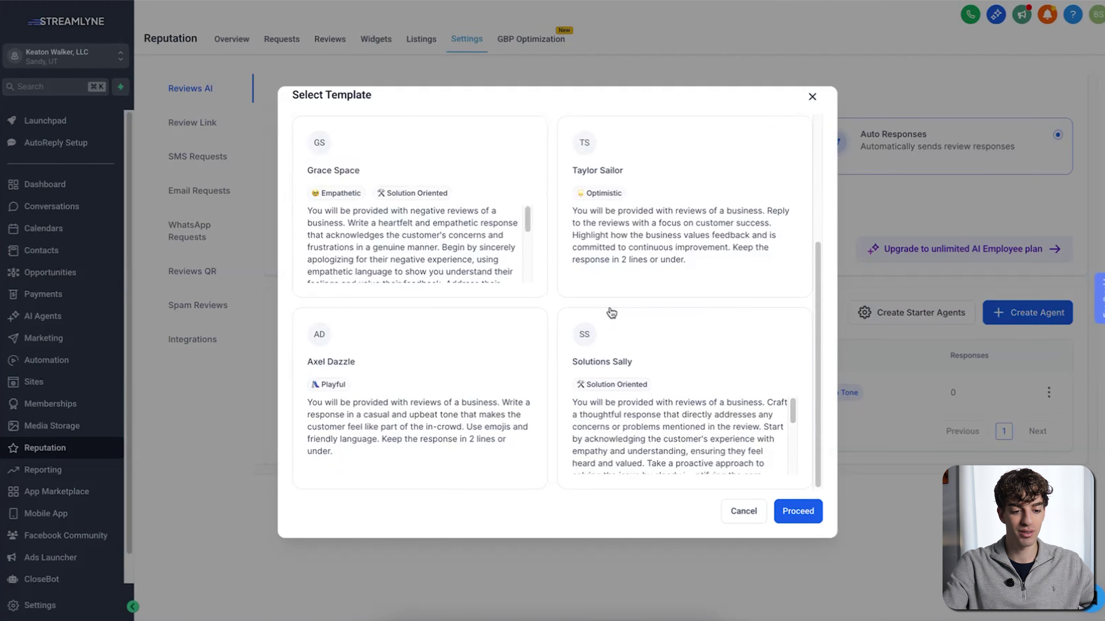
{"action": "left_click", "coordinate": [477, 234]}
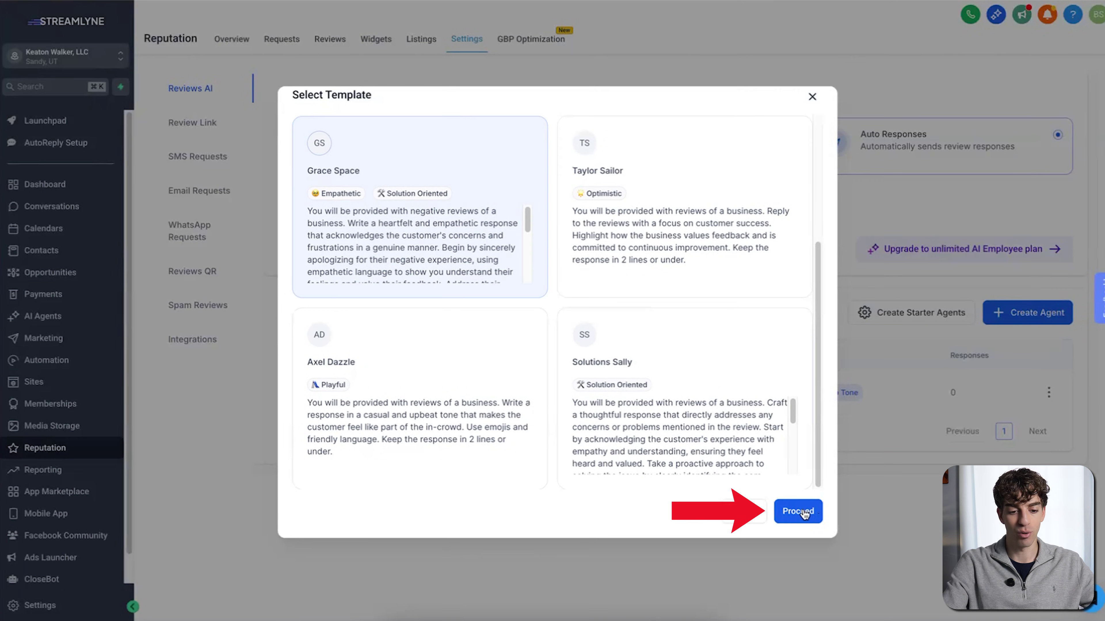
{"action": "left_click", "coordinate": [800, 514]}
Step: Review the agent's instructions, keep All review sources, save it, and open its row options
{"action": "left_click", "coordinate": [530, 211]}
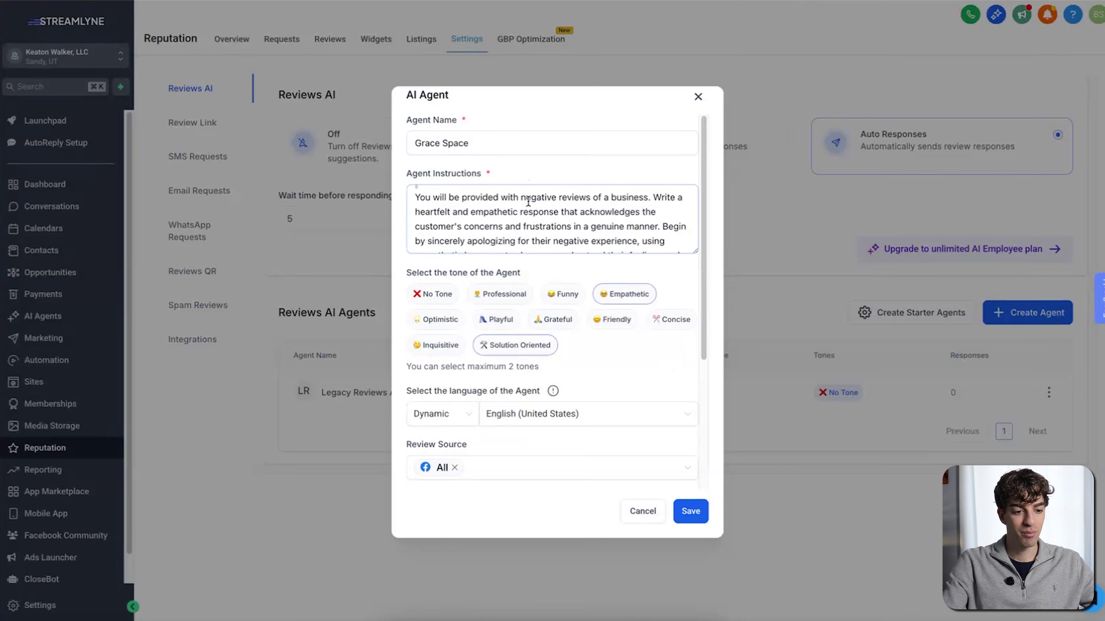
{"action": "scroll", "coordinate": [531, 210], "scroll_direction": "down", "scroll_amount": 4}
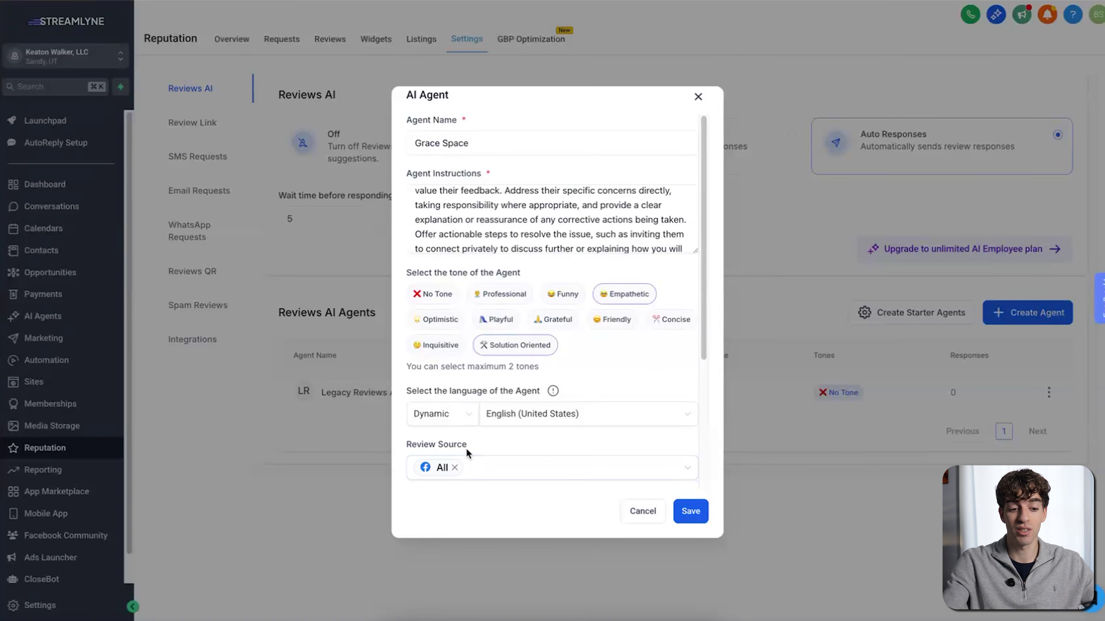
{"action": "left_click", "coordinate": [493, 478]}
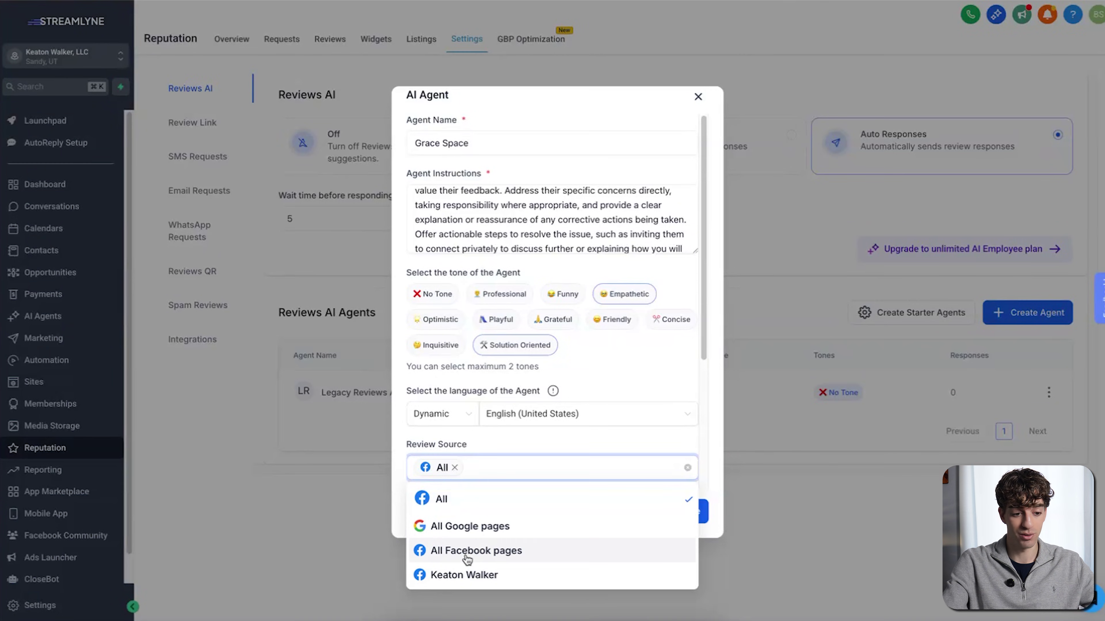
{"action": "left_click", "coordinate": [574, 445]}
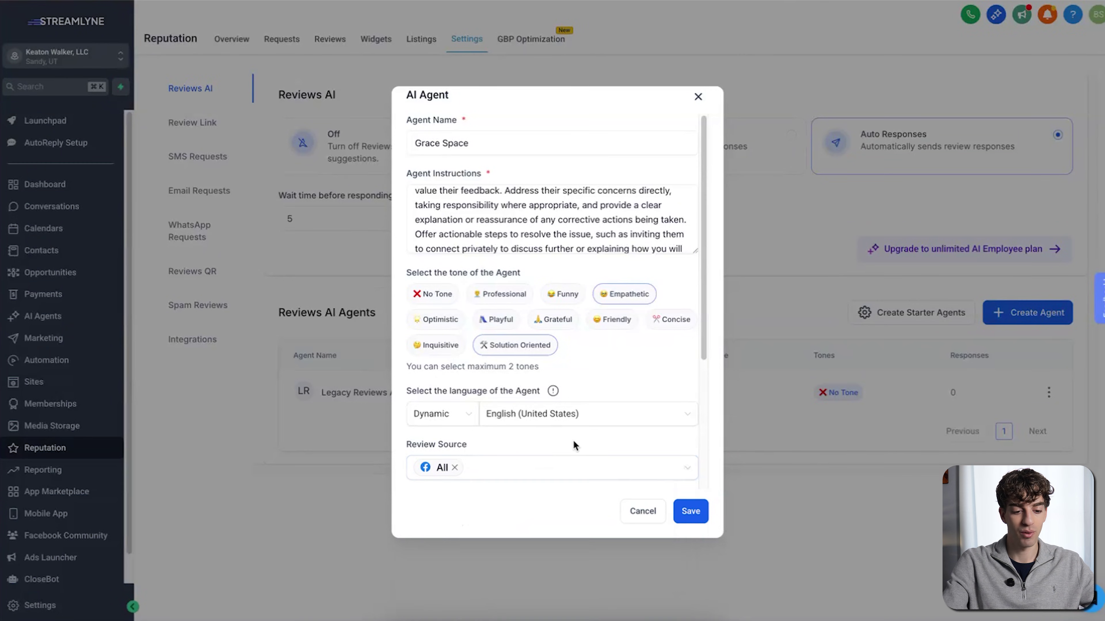
{"action": "left_click", "coordinate": [697, 519]}
{"action": "left_click", "coordinate": [1047, 393]}
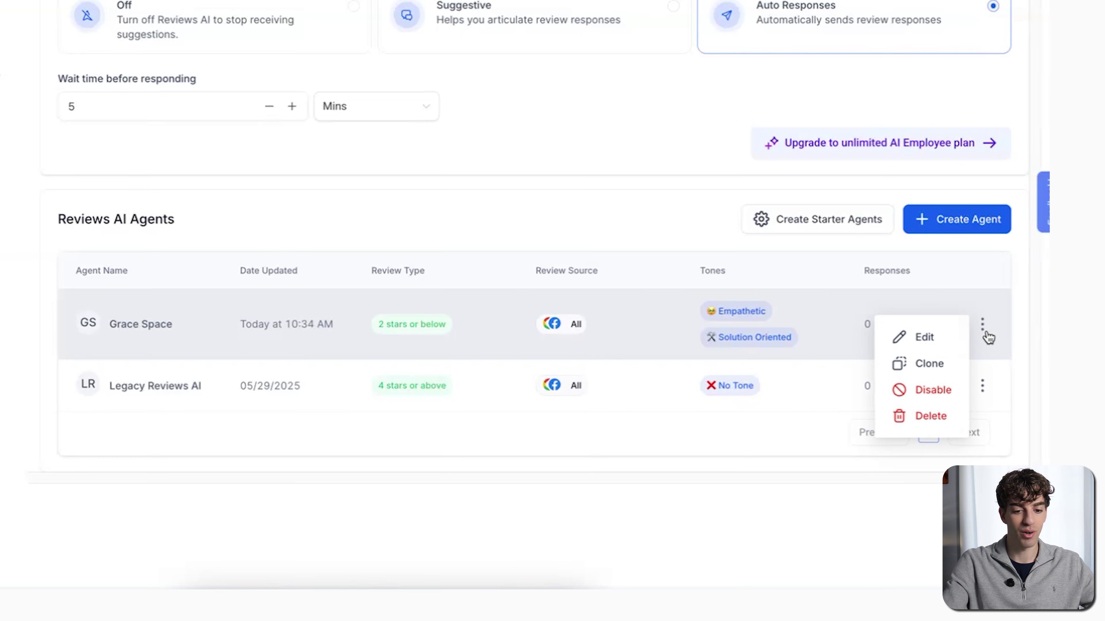
Step: Edit Grace Space to answer 5-star reviews, leave the reply footer blank, and save
{"action": "left_click", "coordinate": [935, 339]}
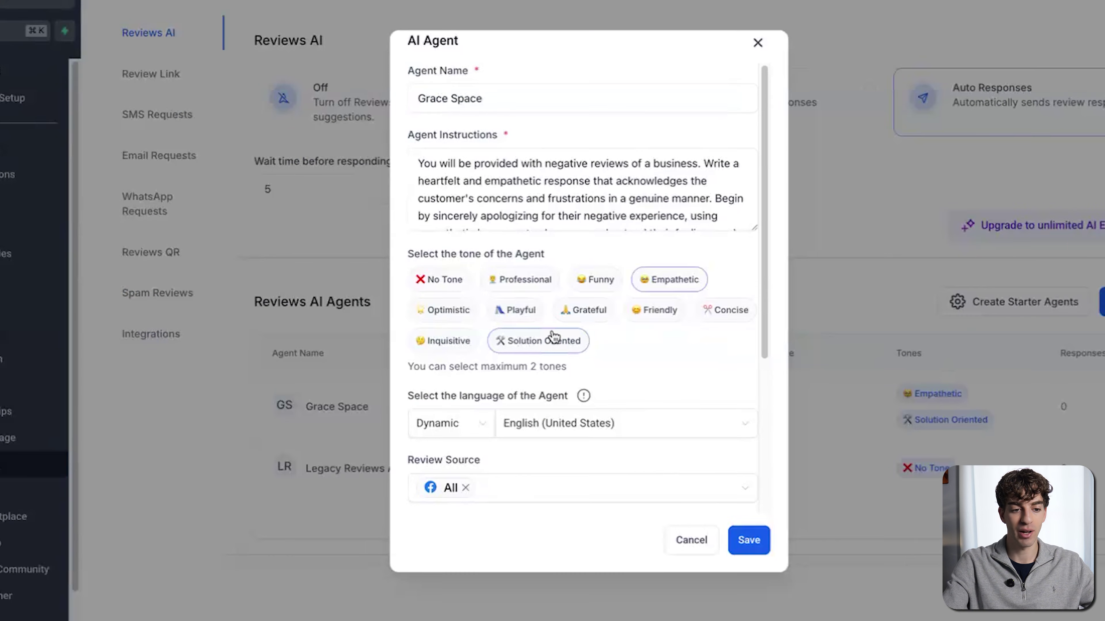
{"action": "scroll", "coordinate": [550, 338], "scroll_direction": "down", "scroll_amount": 3}
{"action": "scroll", "coordinate": [557, 305], "scroll_direction": "up", "scroll_amount": 3}
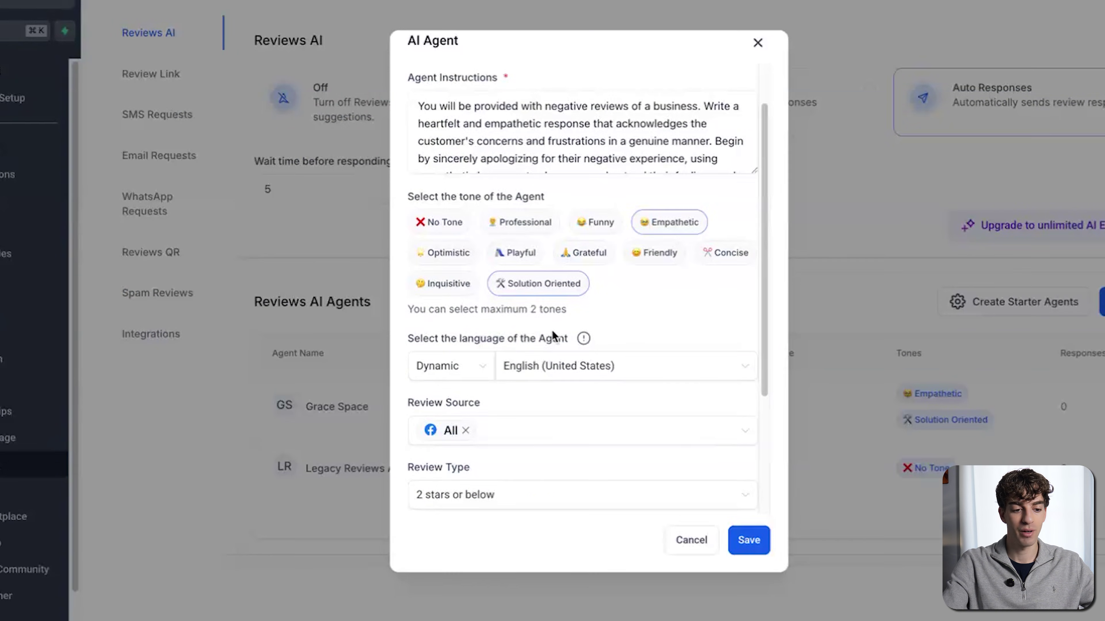
{"action": "scroll", "coordinate": [553, 337], "scroll_direction": "down", "scroll_amount": 4}
{"action": "scroll", "coordinate": [553, 336], "scroll_direction": "down", "scroll_amount": 2}
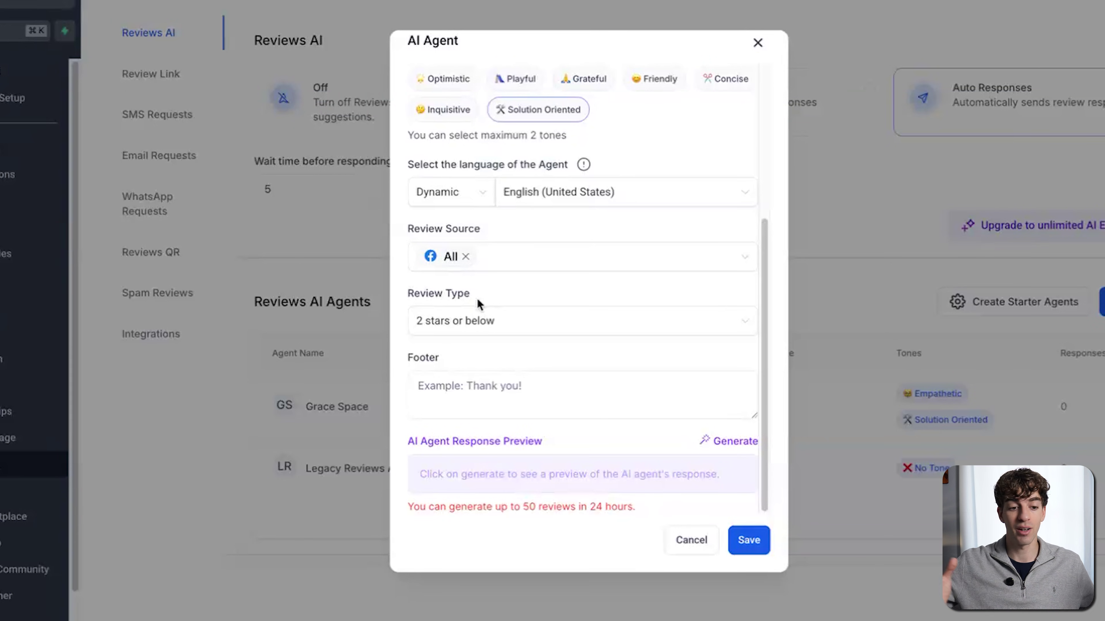
{"action": "left_click", "coordinate": [494, 324]}
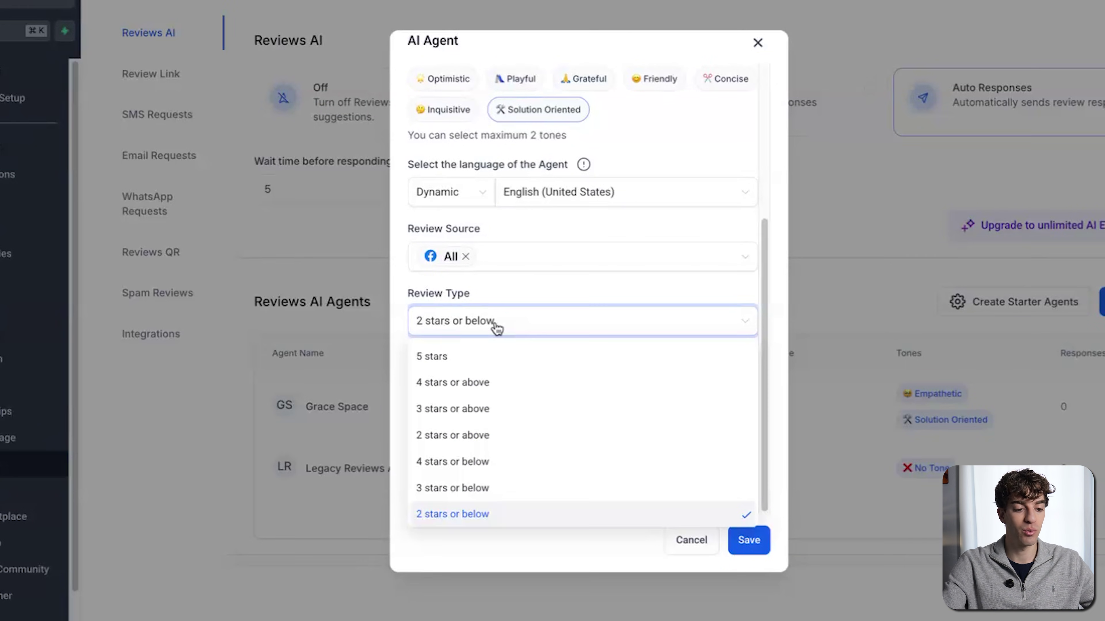
{"action": "left_click", "coordinate": [464, 362]}
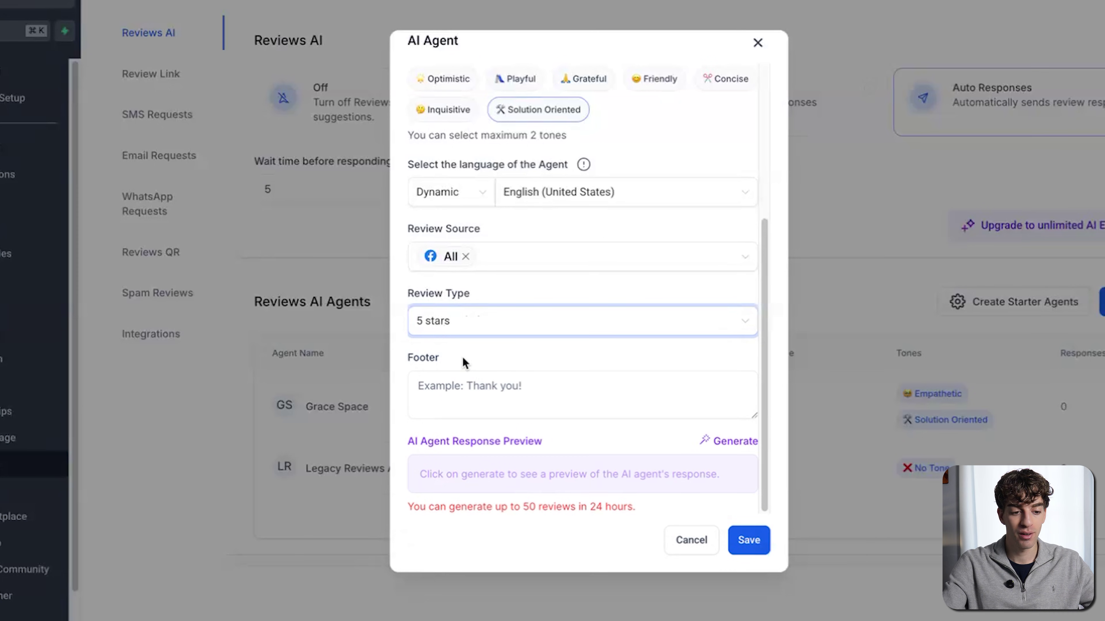
{"action": "left_click", "coordinate": [412, 384]}
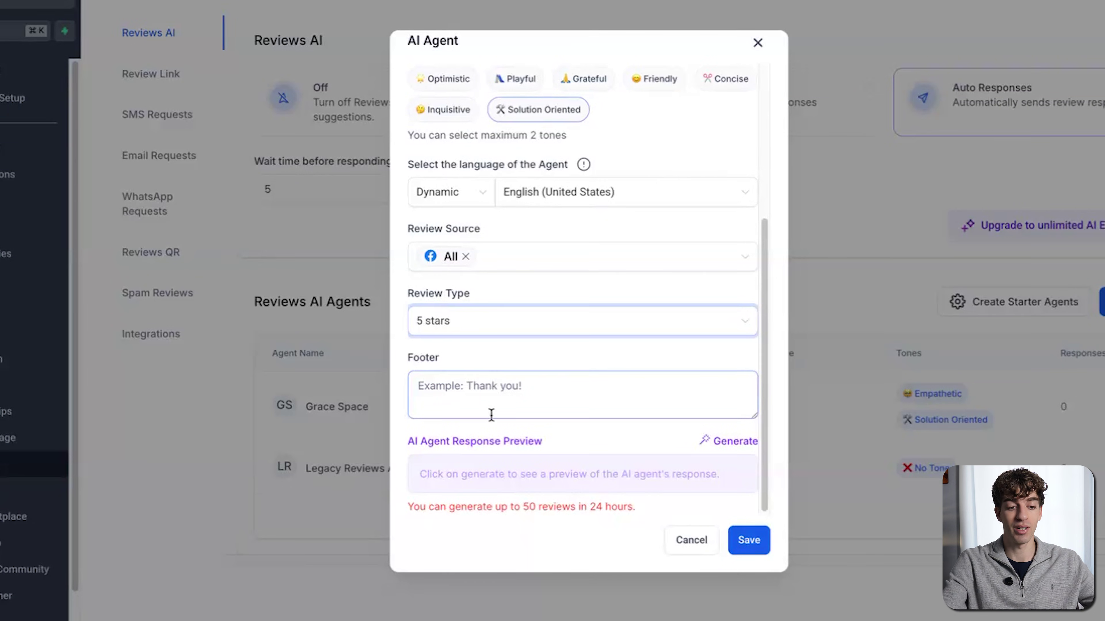
{"action": "left_click", "coordinate": [575, 429]}
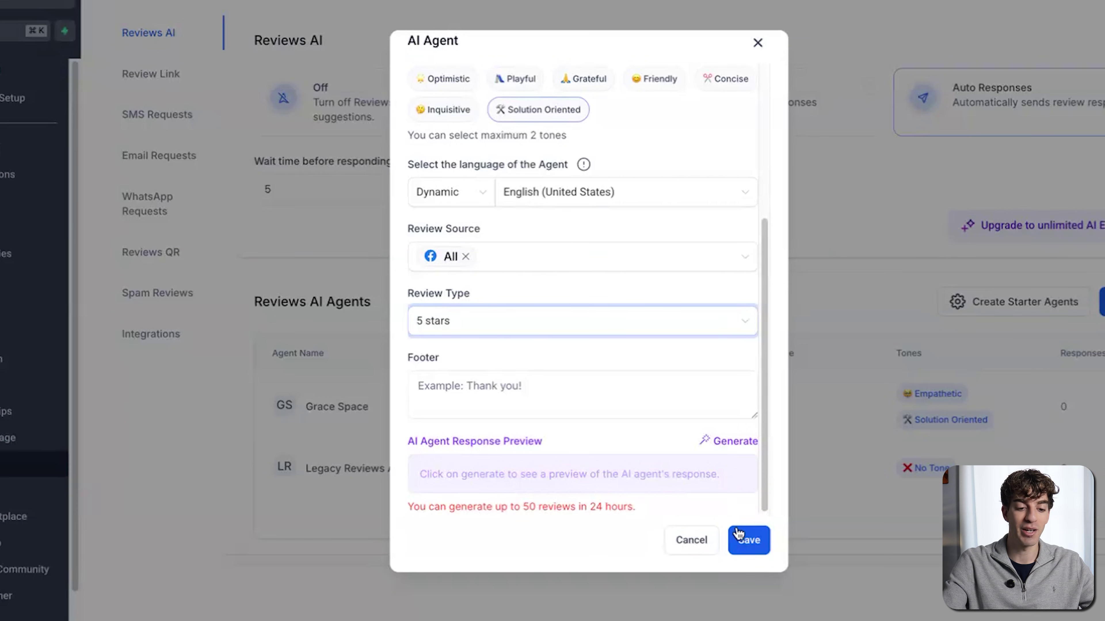
{"action": "left_click", "coordinate": [747, 540]}
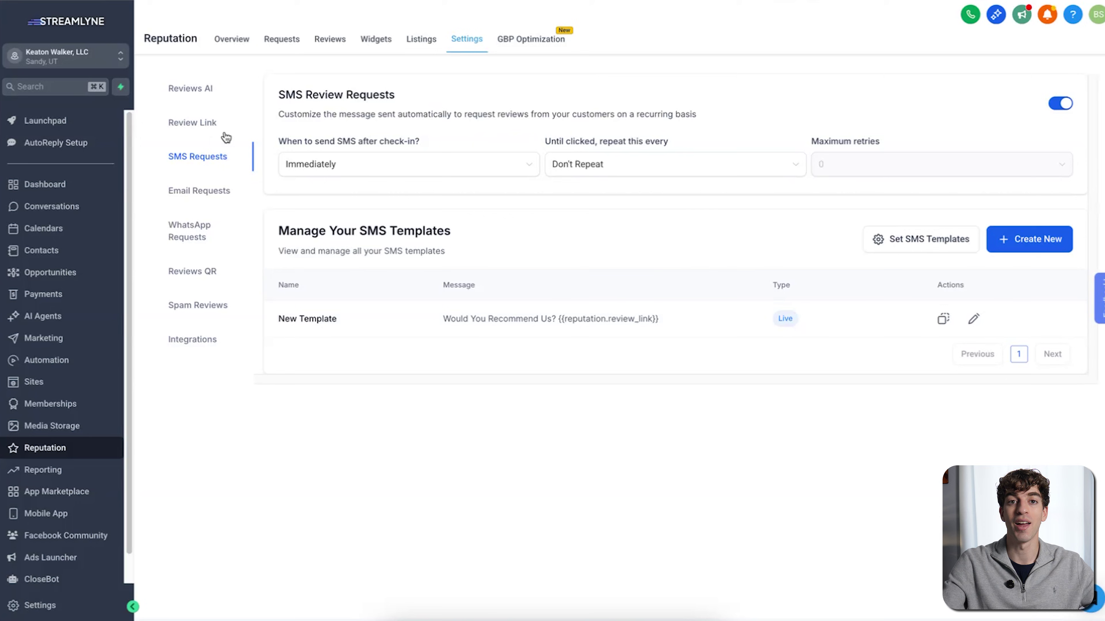
Step: Create a new workflow from scratch in Automation
{"action": "left_click", "coordinate": [39, 360]}
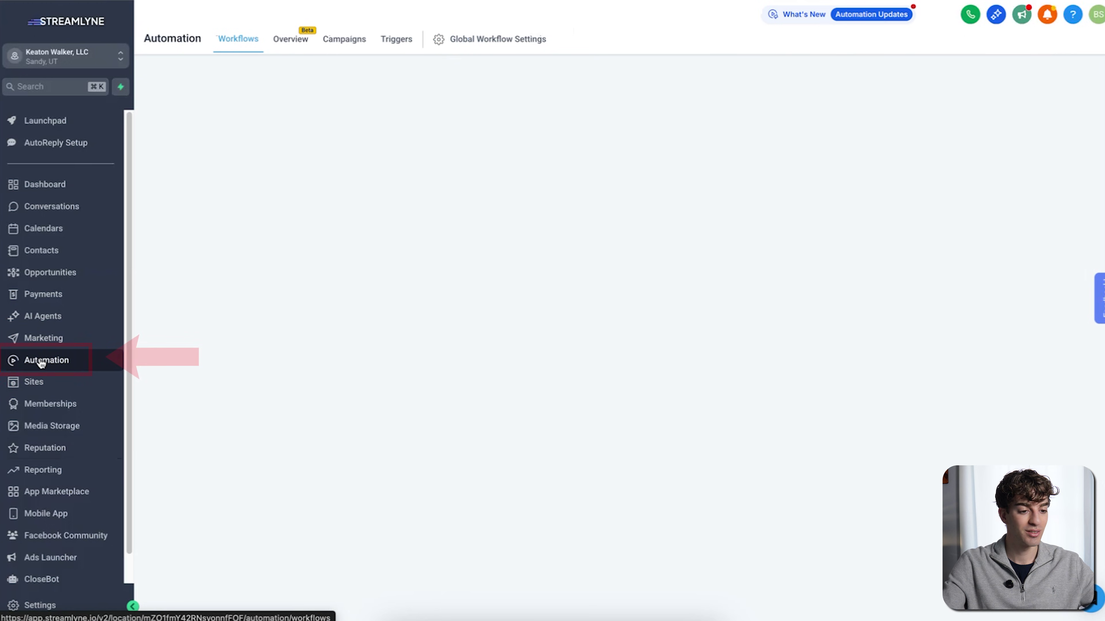
{"action": "left_click", "coordinate": [1052, 89]}
{"action": "left_click", "coordinate": [978, 111]}
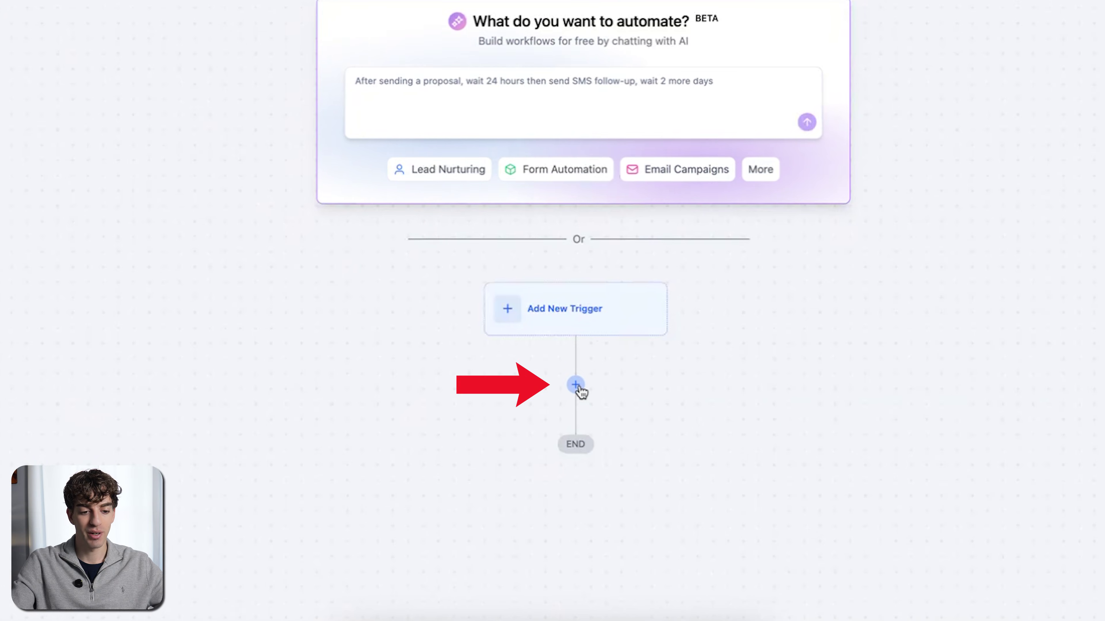
Step: Add a Conversation AI action as the first step and open its Learn More explanation
{"action": "left_click", "coordinate": [576, 385]}
{"action": "scroll", "coordinate": [1088, 272], "scroll_direction": "down", "scroll_amount": 10}
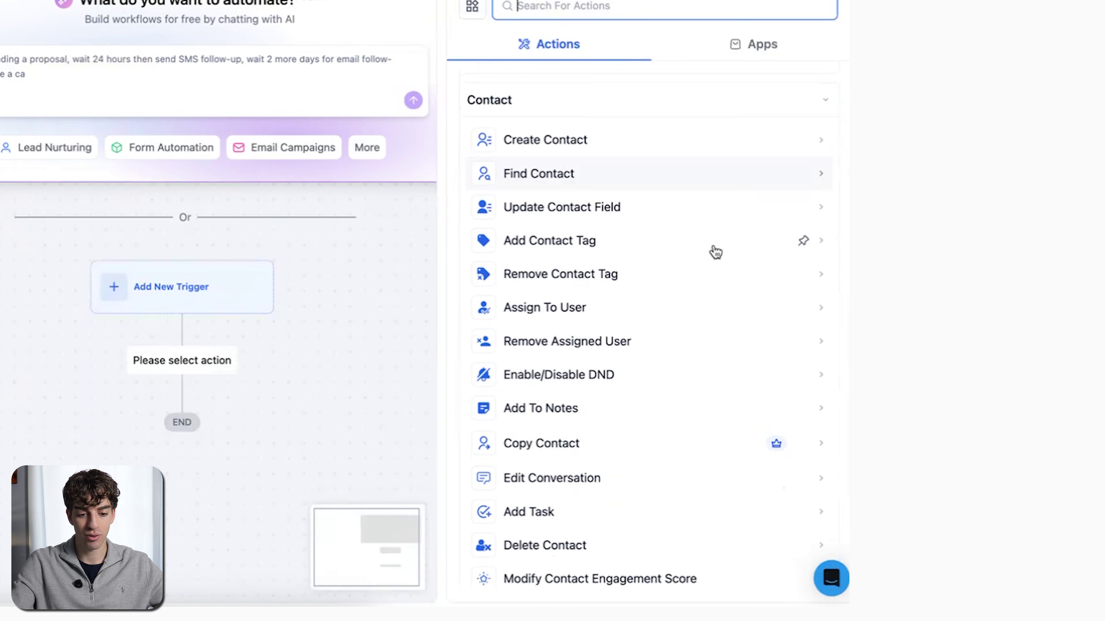
{"action": "scroll", "coordinate": [652, 196], "scroll_direction": "down", "scroll_amount": 10}
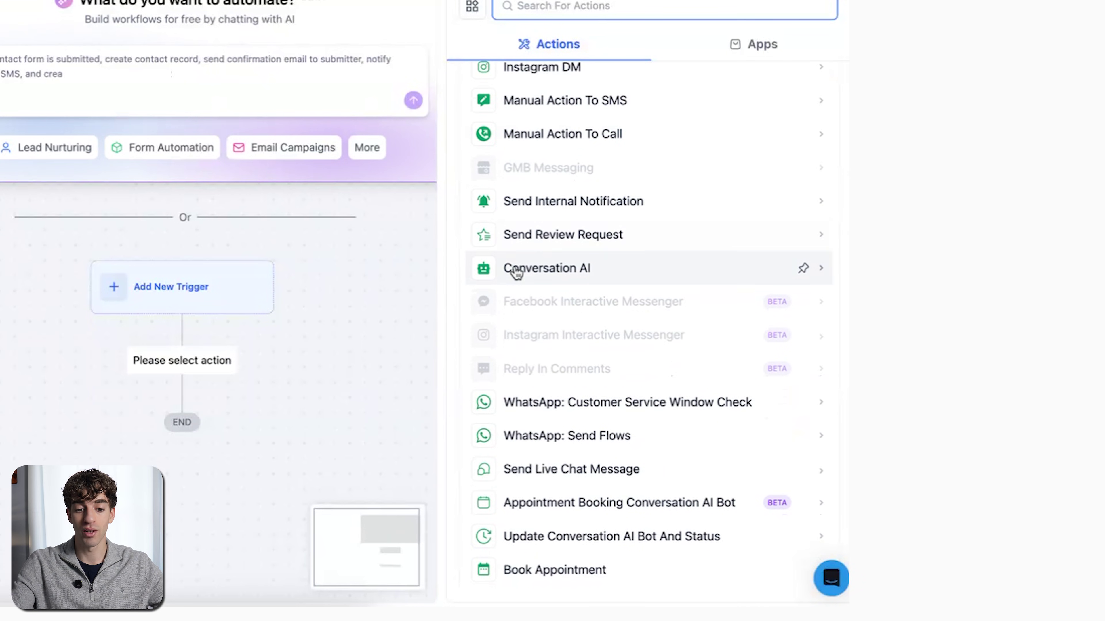
{"action": "left_click", "coordinate": [600, 268]}
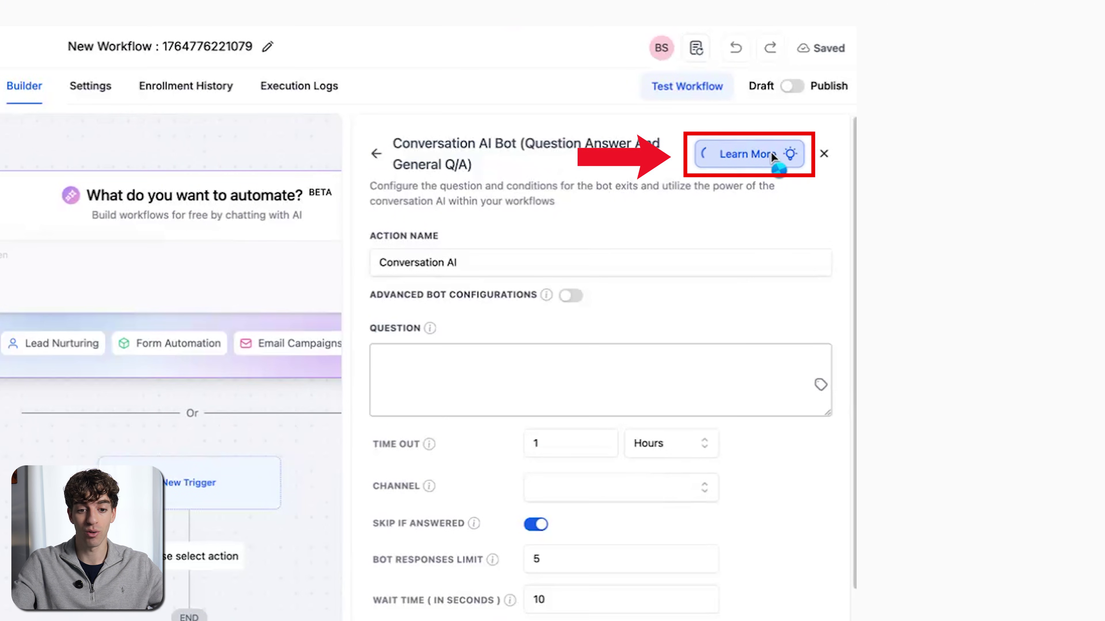
{"action": "left_click", "coordinate": [770, 153]}
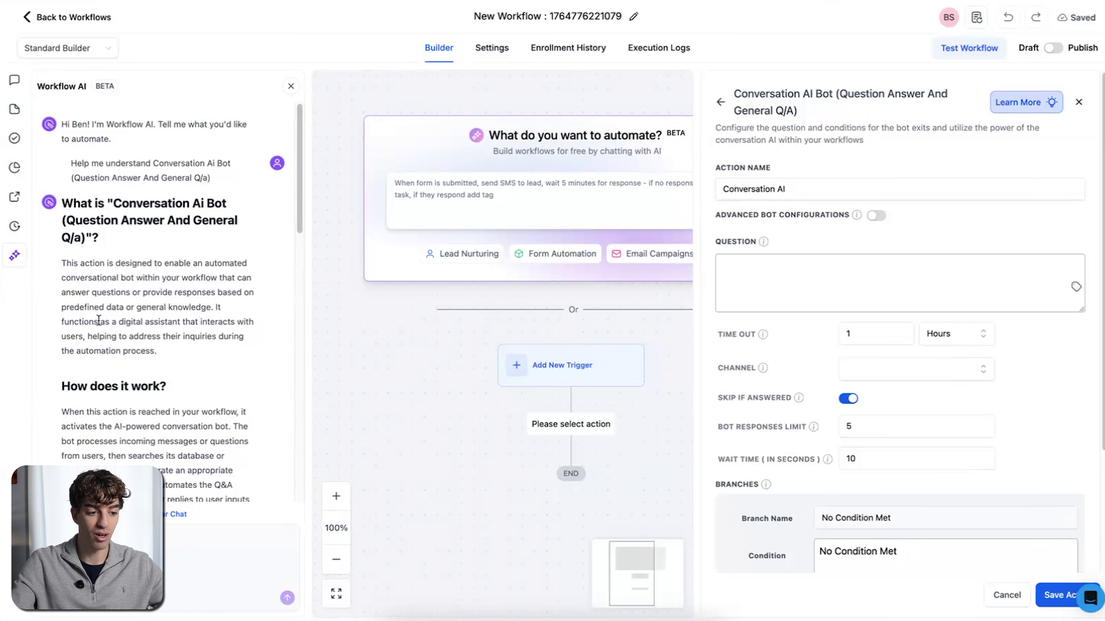
Step: Close both panels and switch the step to the GPT Powered By OpenAI action under External AI Models
{"action": "left_click", "coordinate": [1078, 102]}
{"action": "left_click", "coordinate": [291, 86]}
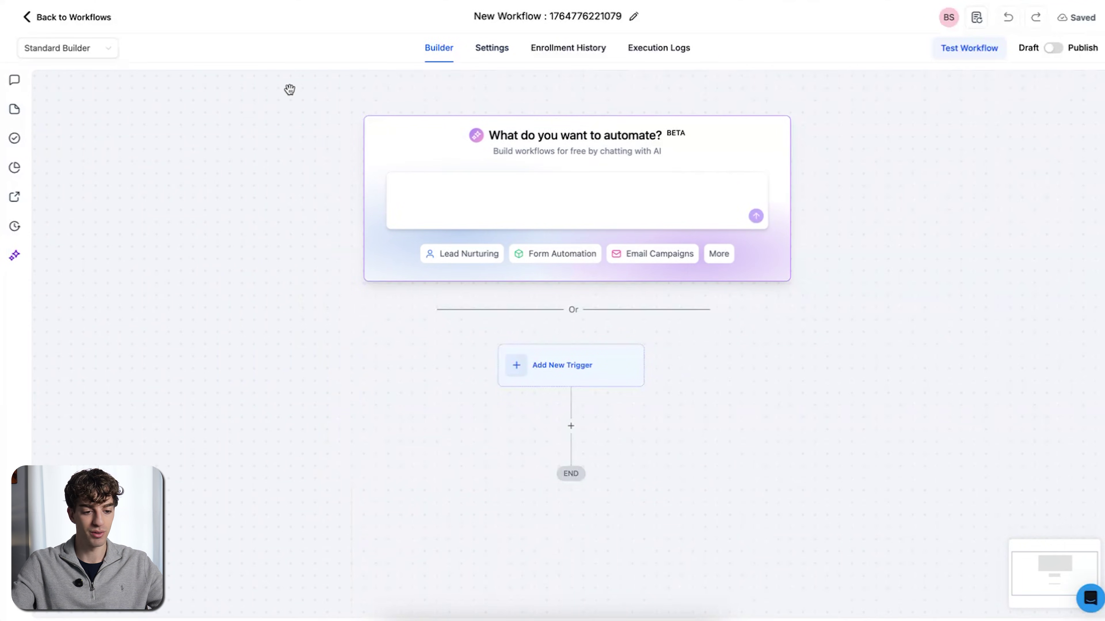
{"action": "left_click", "coordinate": [571, 425]}
{"action": "scroll", "coordinate": [831, 392], "scroll_direction": "down", "scroll_amount": 15}
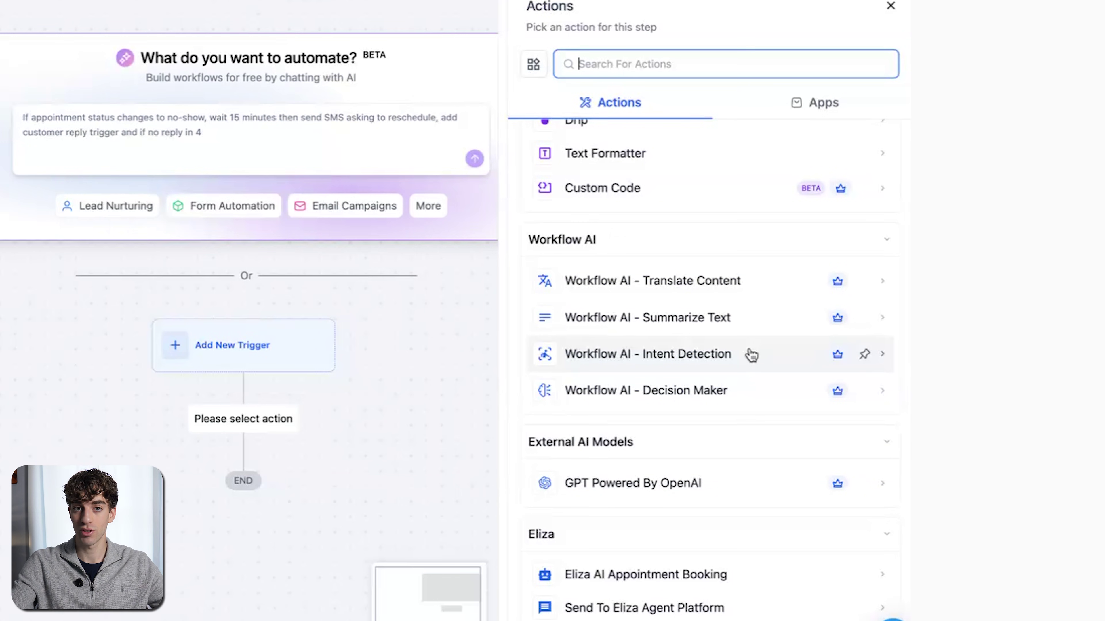
{"action": "scroll", "coordinate": [751, 355], "scroll_direction": "up", "scroll_amount": 15}
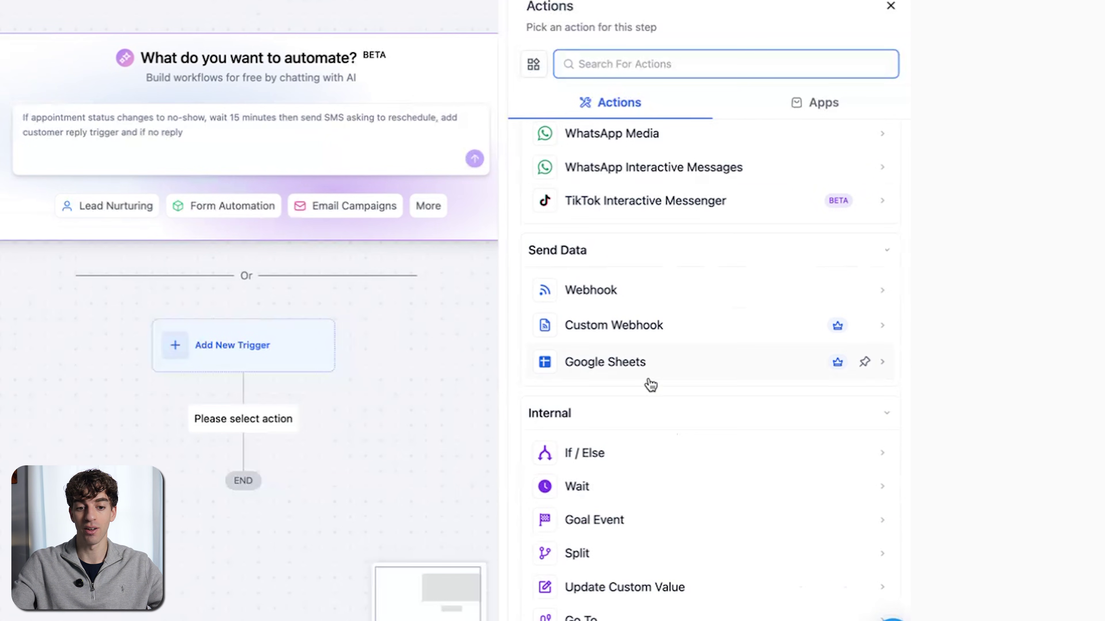
{"action": "scroll", "coordinate": [649, 385], "scroll_direction": "down", "scroll_amount": 15}
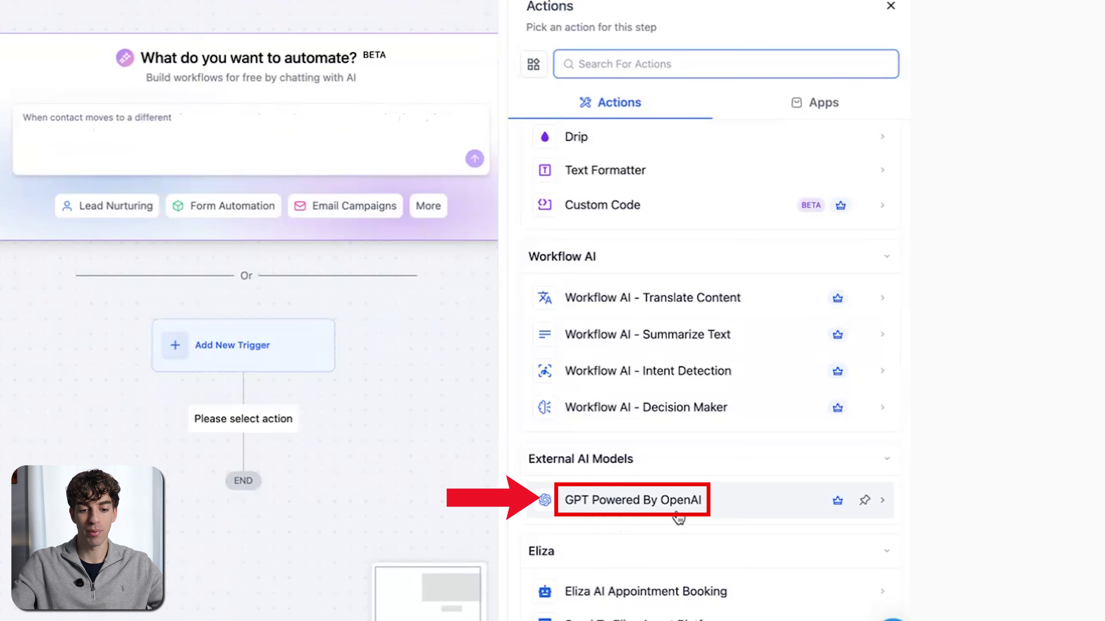
{"action": "left_click", "coordinate": [692, 517]}
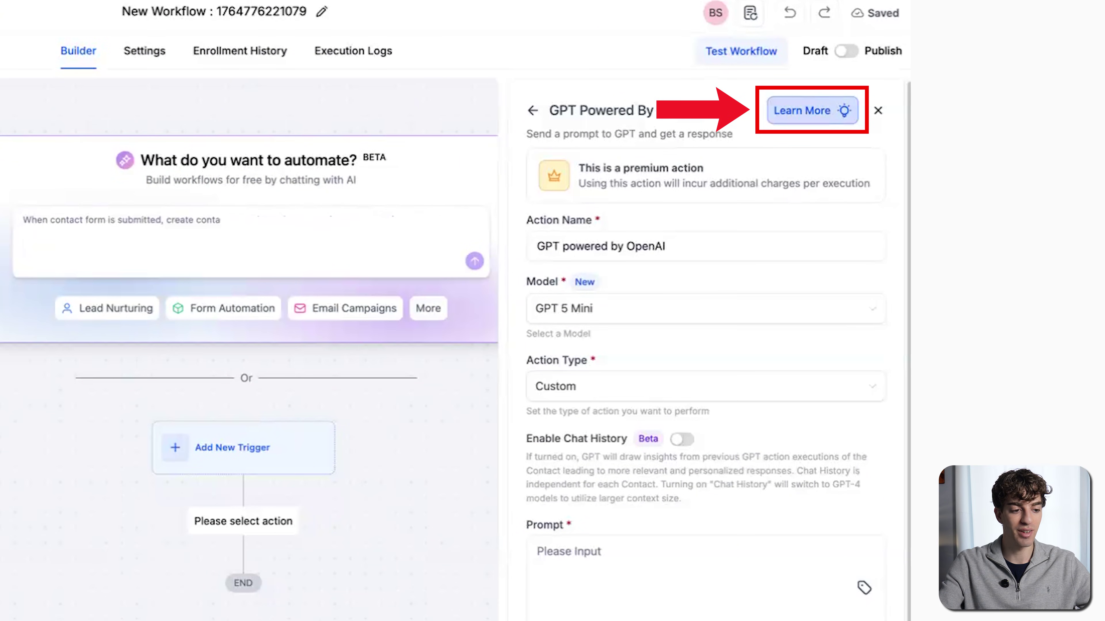
Step: Open Learn More for the GPT Powered By OpenAI action to read its Workflow AI use cases
{"action": "left_click", "coordinate": [812, 110]}
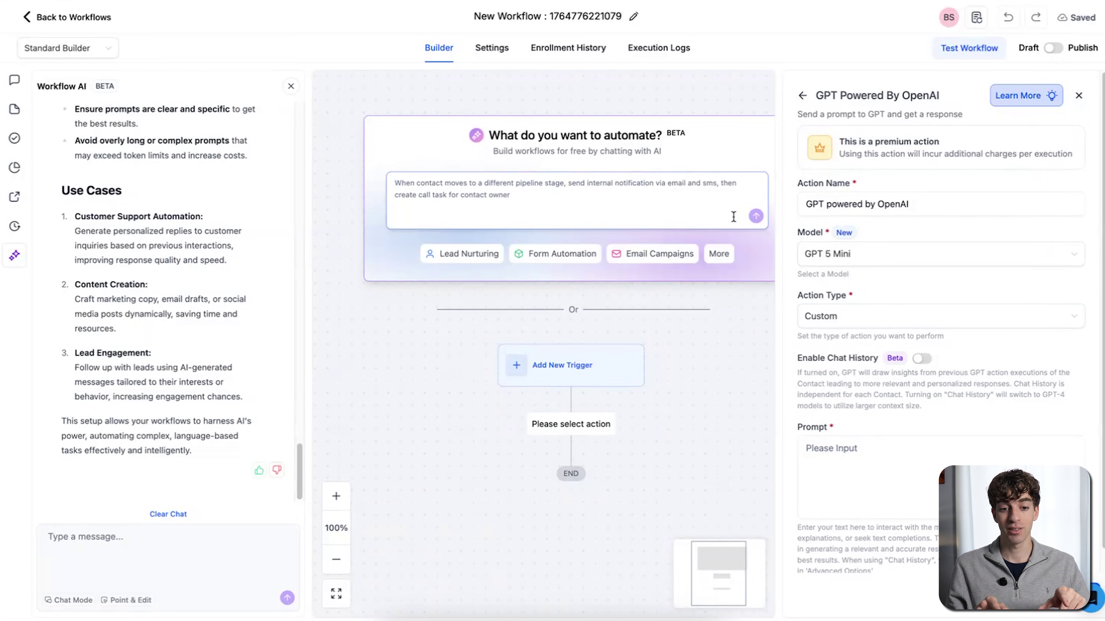
{"action": "left_click", "coordinate": [733, 216]}
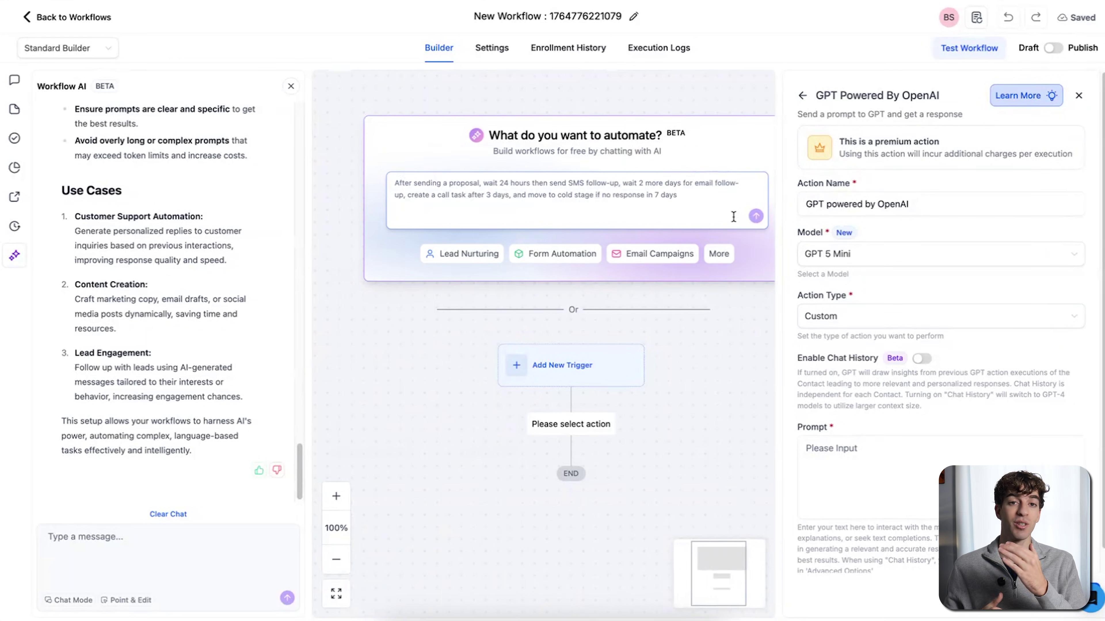